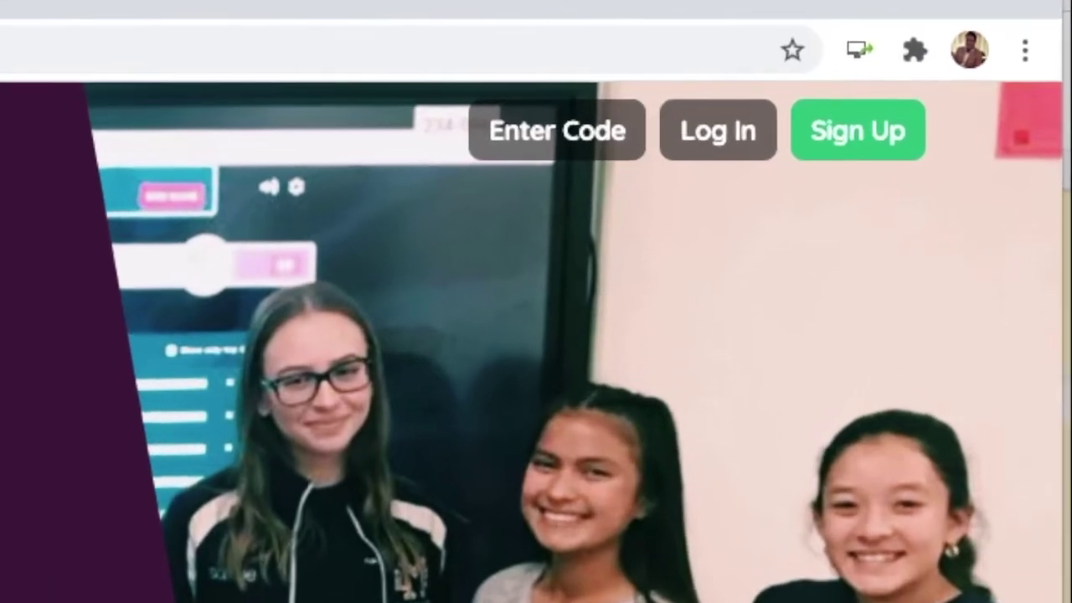
# - Start a new Quizizz account by entering the account e-mail address and continuing
pyautogui.click(858, 134)
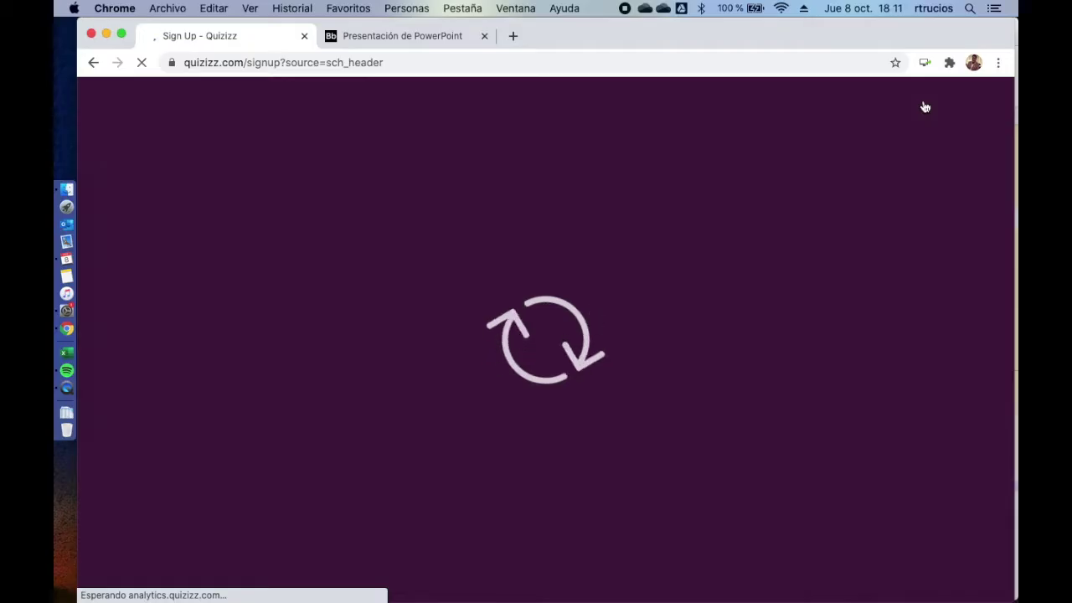
pyautogui.click(522, 431)
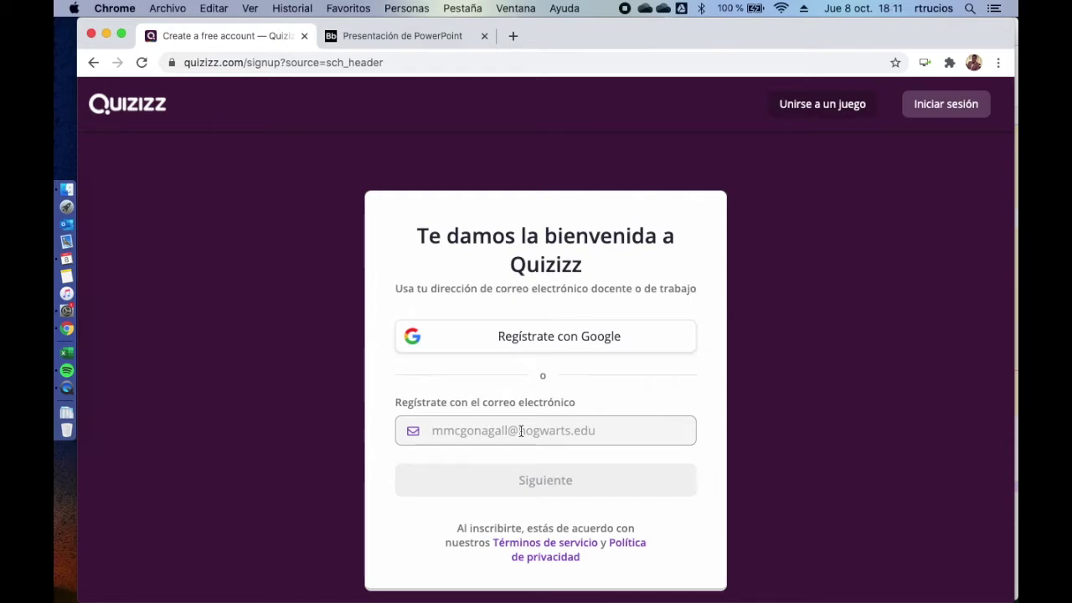
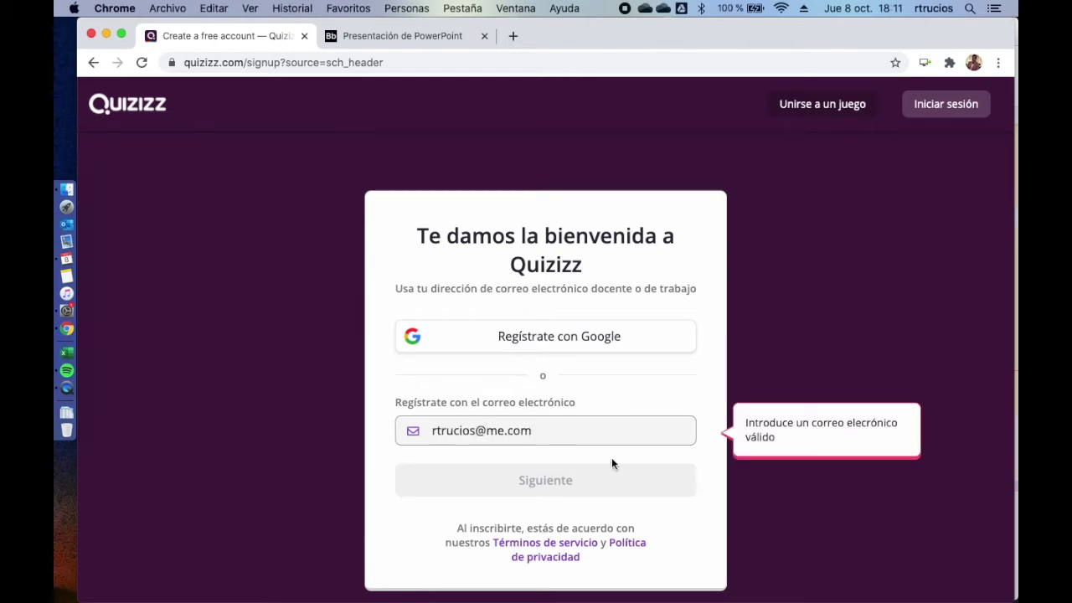
pyautogui.click(575, 481)
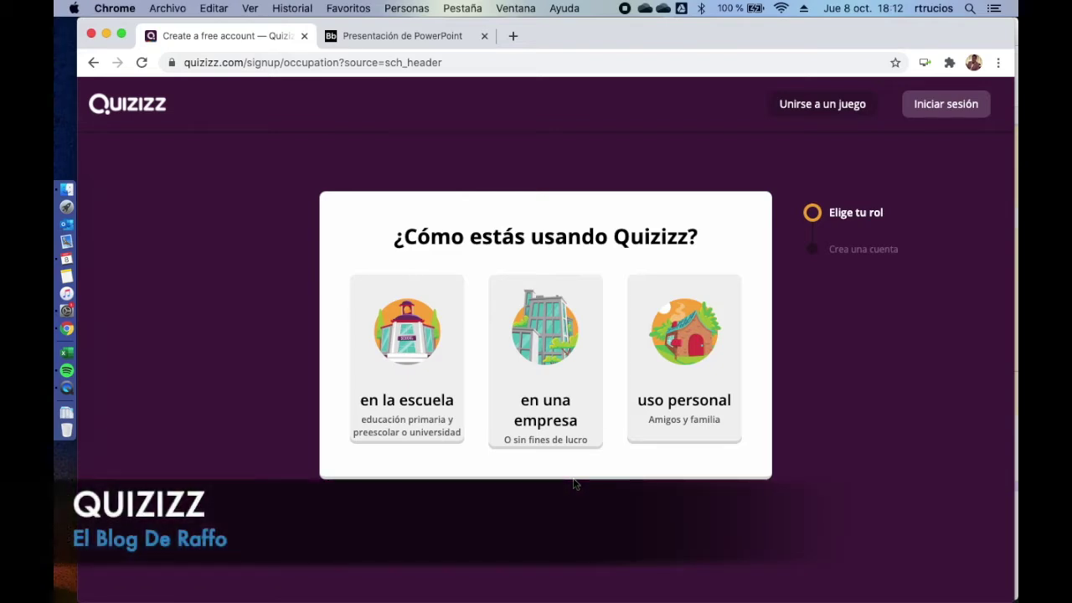
# - Choose school use, the Profesor role and the title Mr. for the new account
pyautogui.click(410, 348)
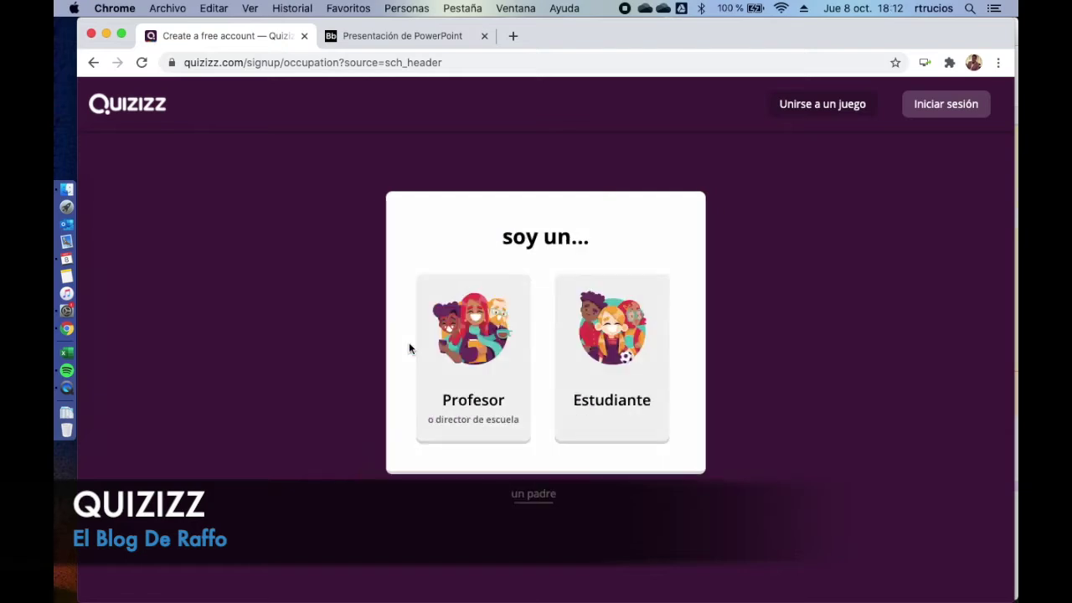
pyautogui.click(482, 336)
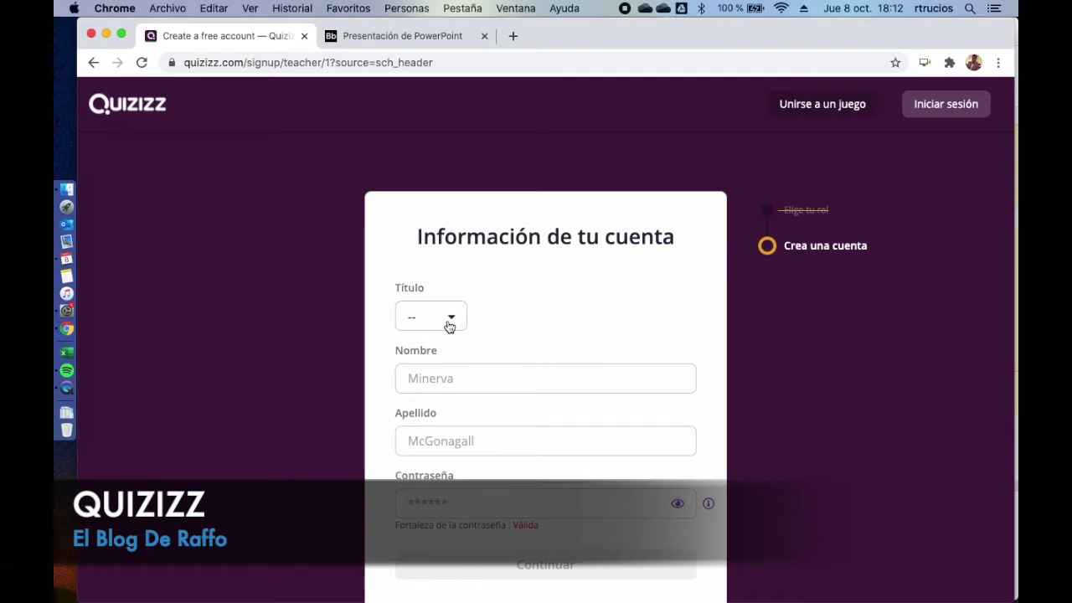
pyautogui.click(450, 326)
pyautogui.click(436, 393)
# - Fill in the teacher's first name, last name and account password, then finish registration
pyautogui.click(545, 378)
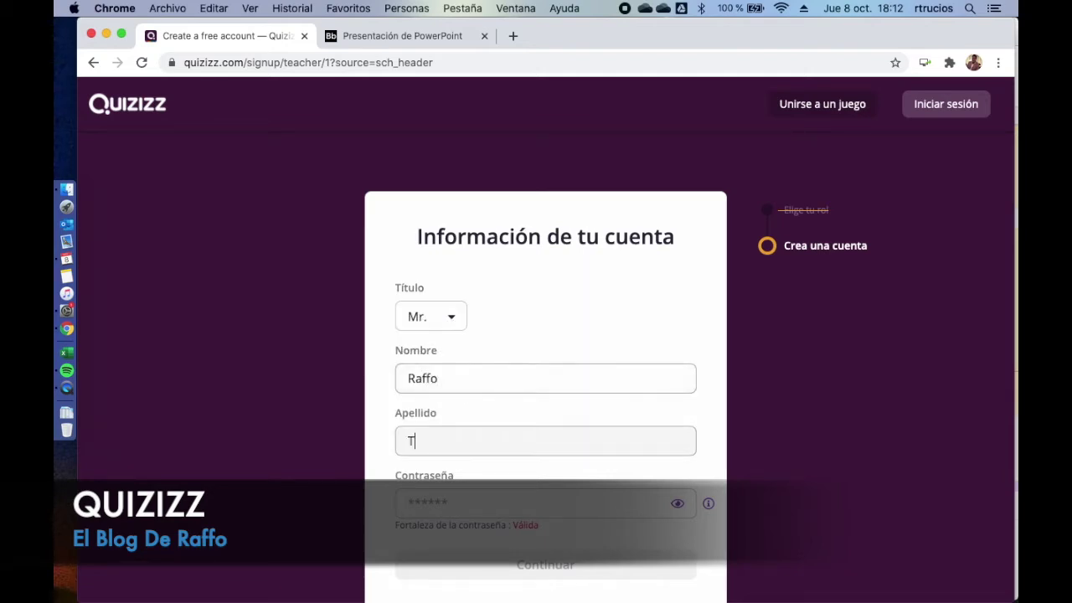
pyautogui.click(545, 441)
pyautogui.scroll(-1, 478, 477)
pyautogui.click(479, 476)
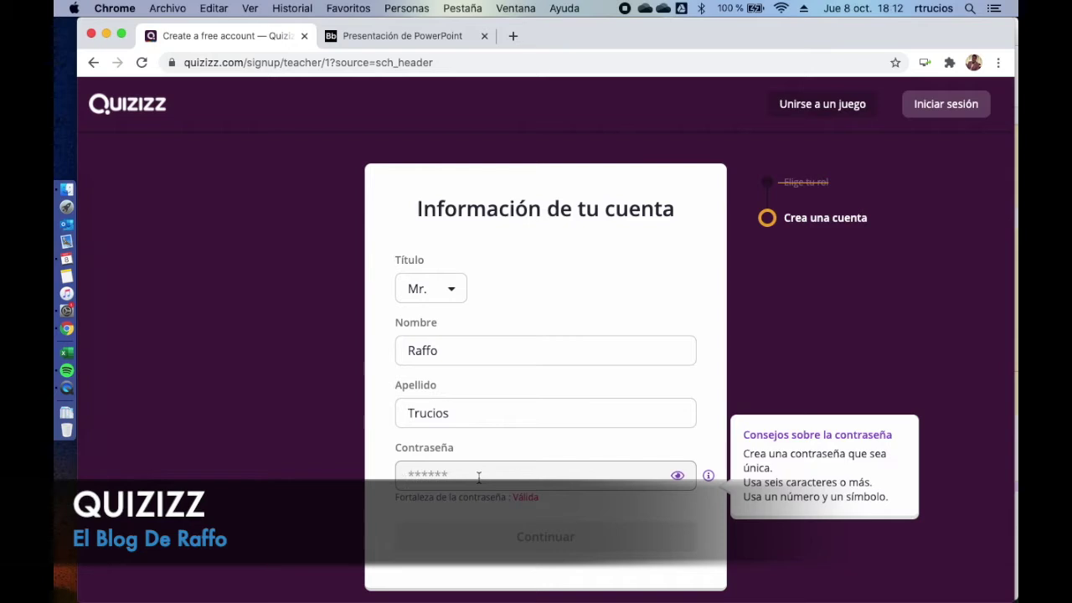
pyautogui.write('*********')
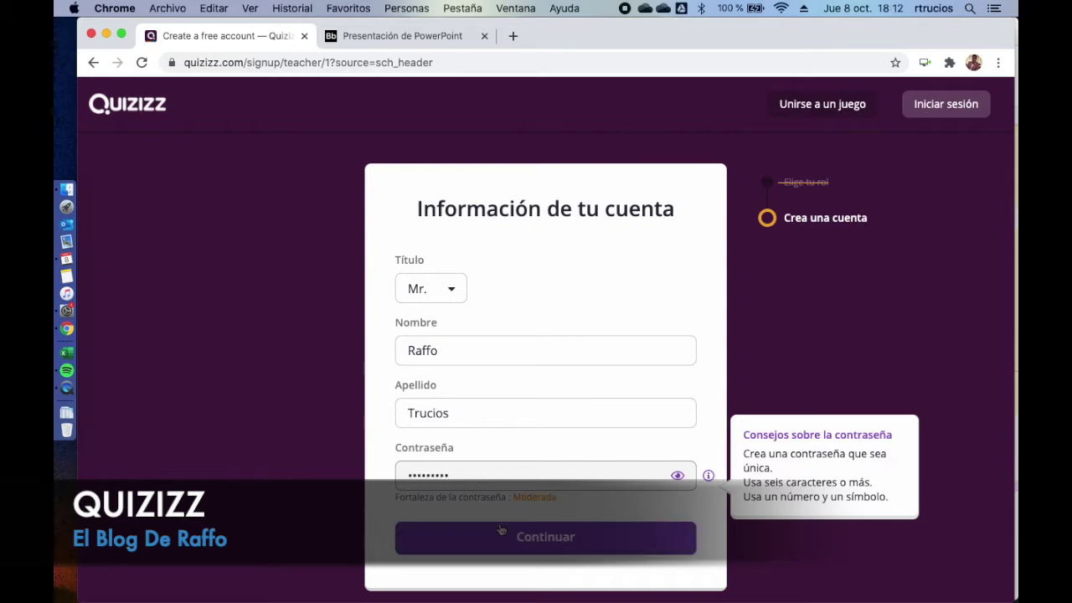
pyautogui.click(500, 536)
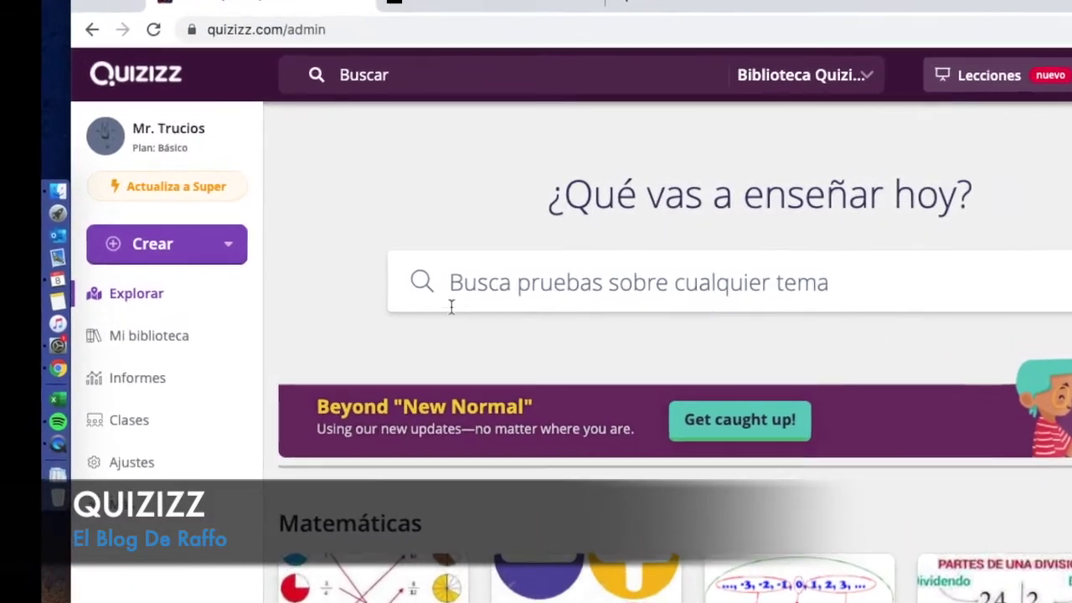
# - Choose Cuestionario from the Crear menu to start a new quiz
pyautogui.click(165, 267)
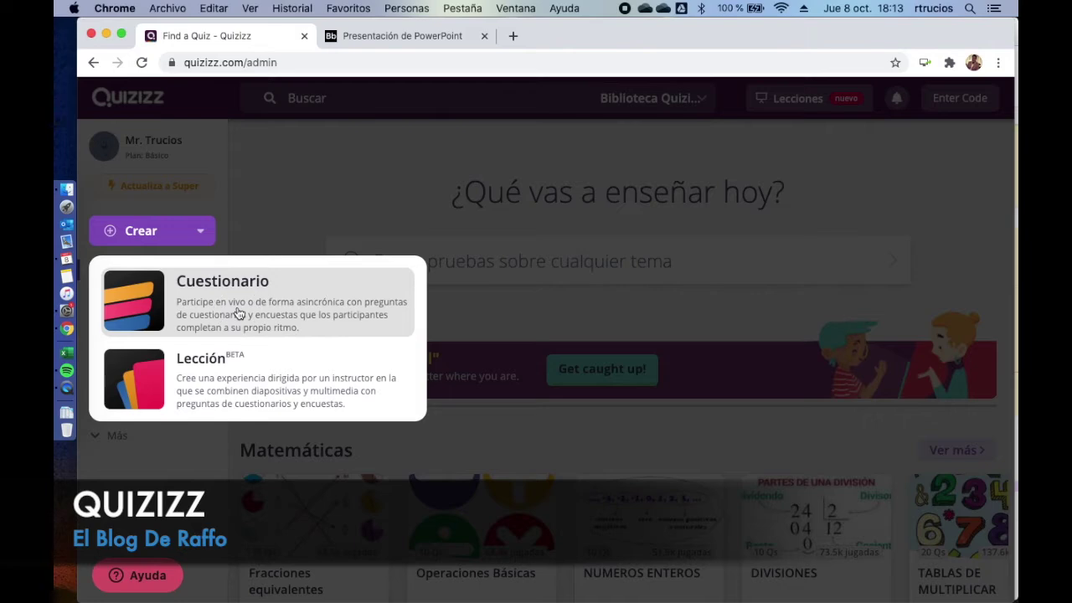
pyautogui.click(330, 397)
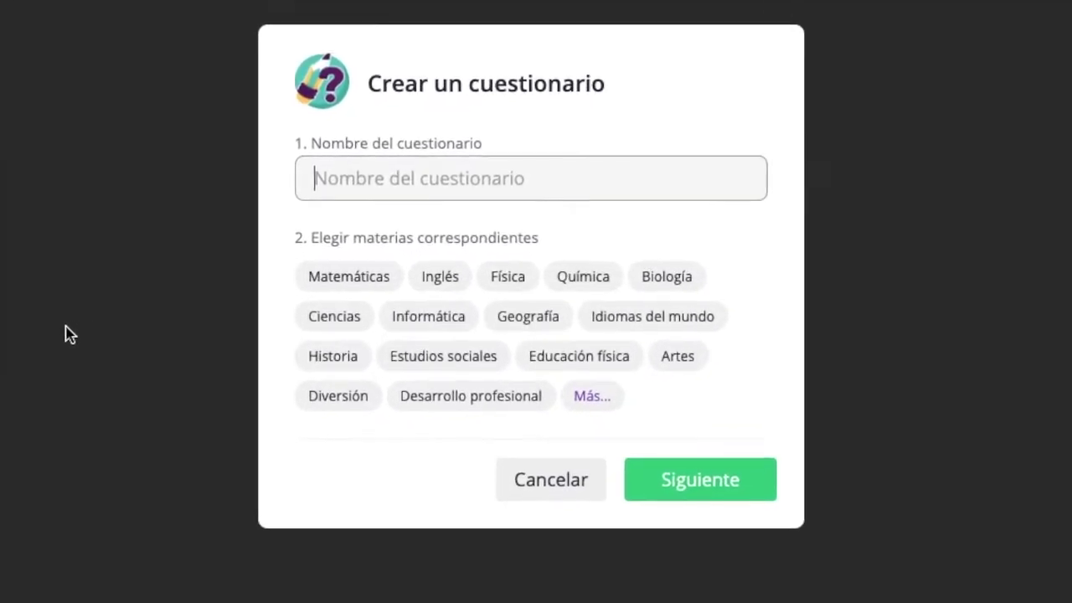
# - Name the quiz 'TRADEMKT-S05', tag it with the Negocios subject and confirm
pyautogui.write('TRADEMKT-')
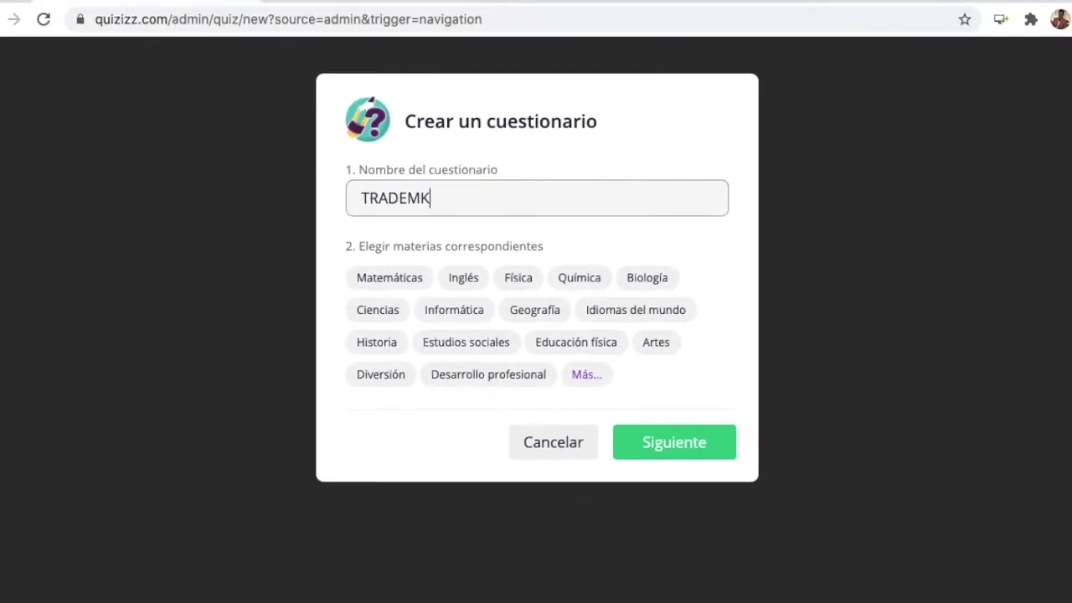
pyautogui.write('S05')
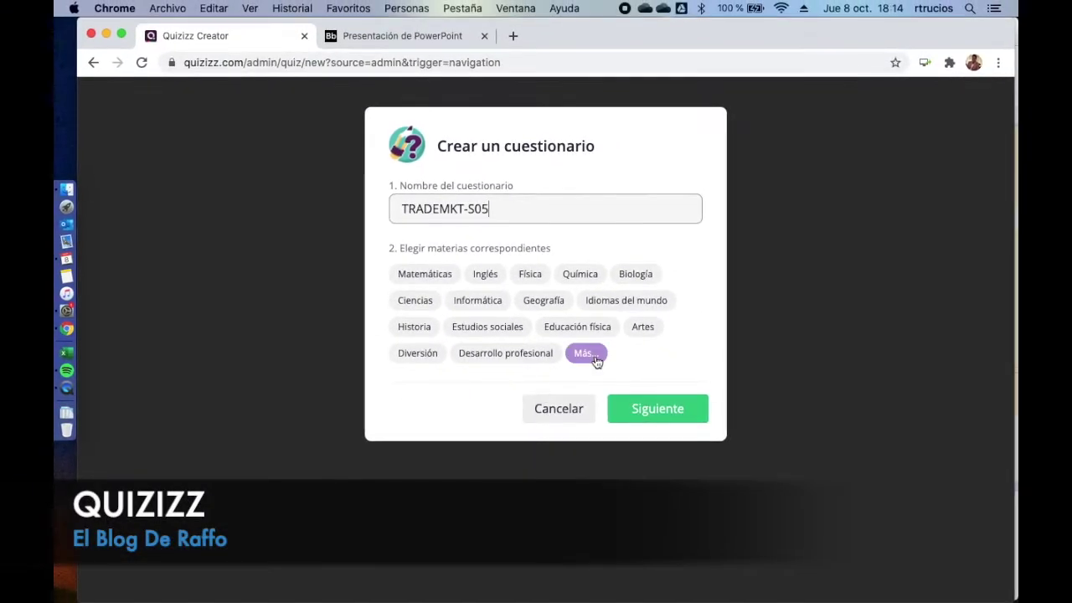
pyautogui.click(586, 353)
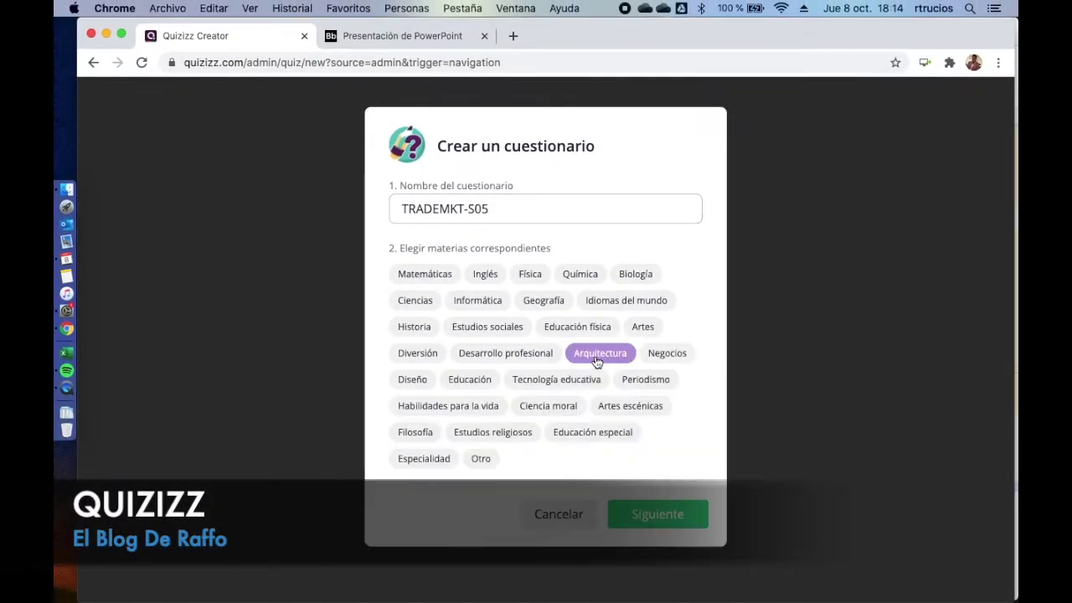
pyautogui.click(669, 358)
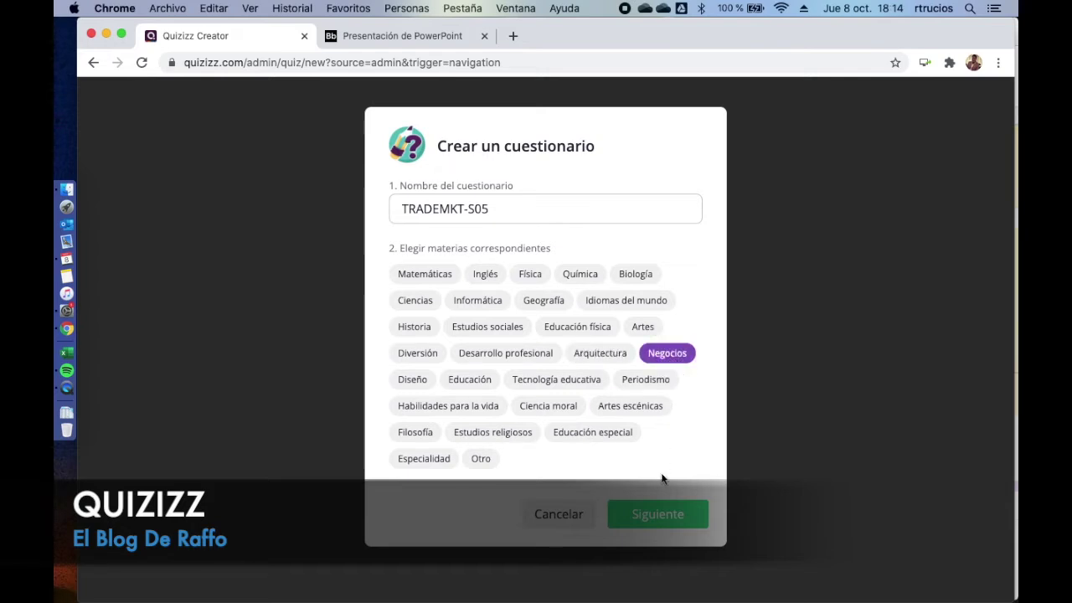
pyautogui.click(661, 518)
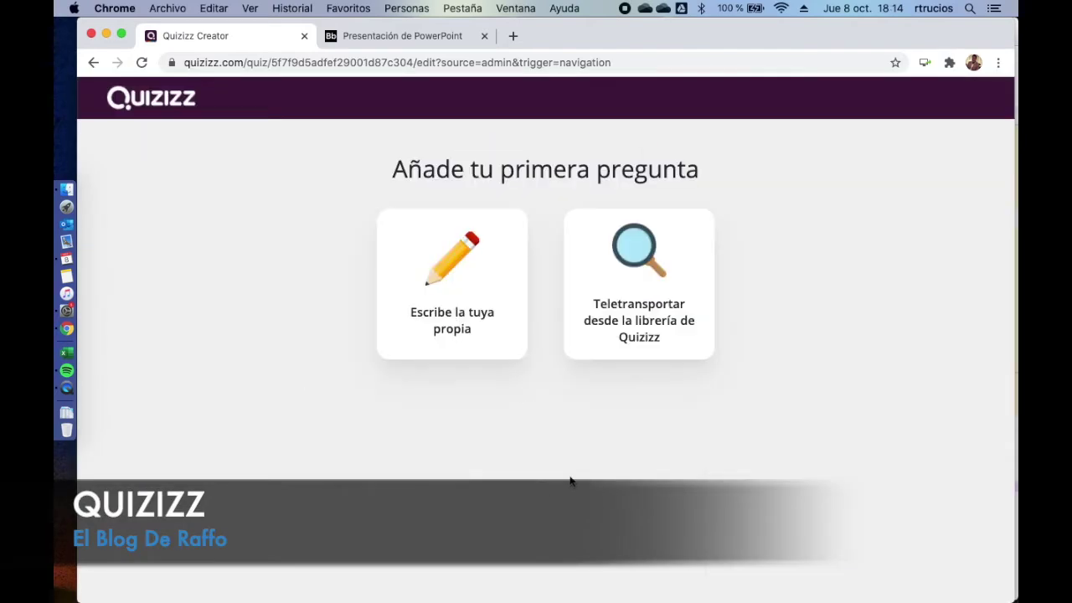
# - Create multiple-choice question 1 with the pasted question text, capitalizing its first letter to 'S'
pyautogui.click(462, 259)
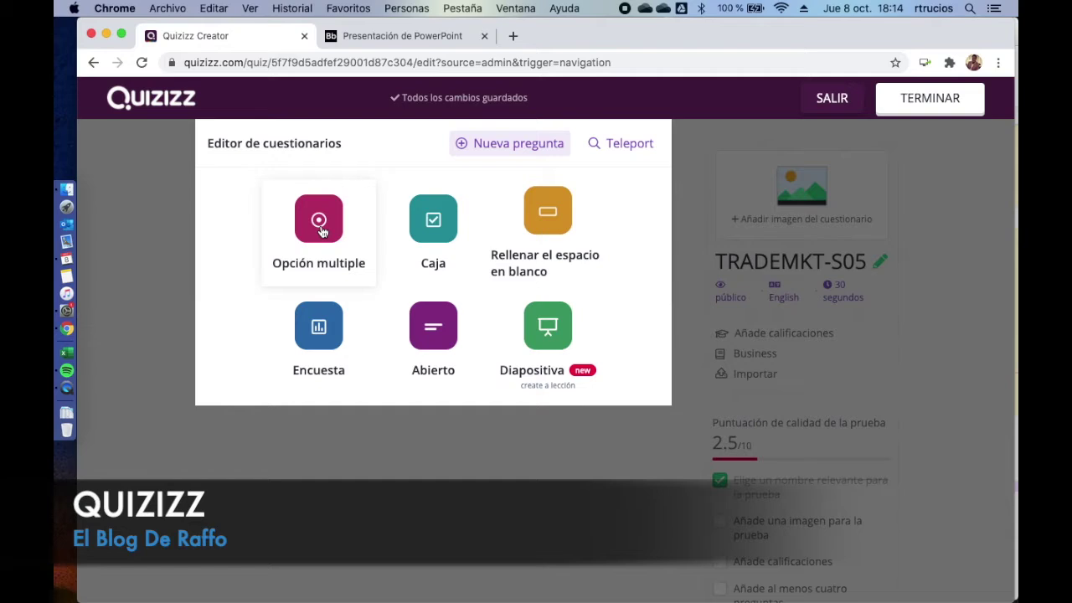
pyautogui.click(319, 226)
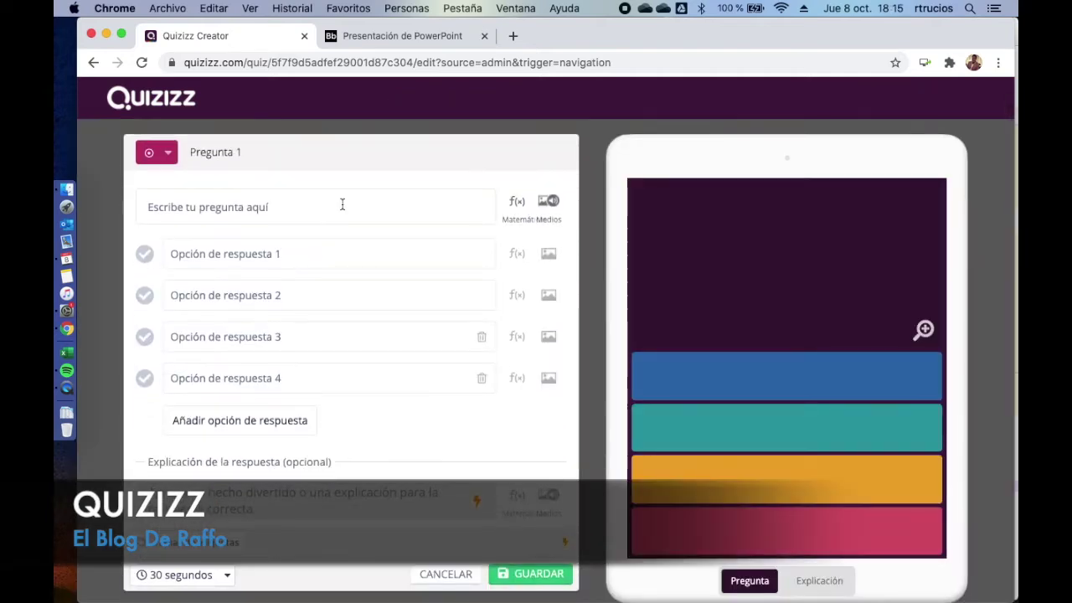
pyautogui.click(342, 204)
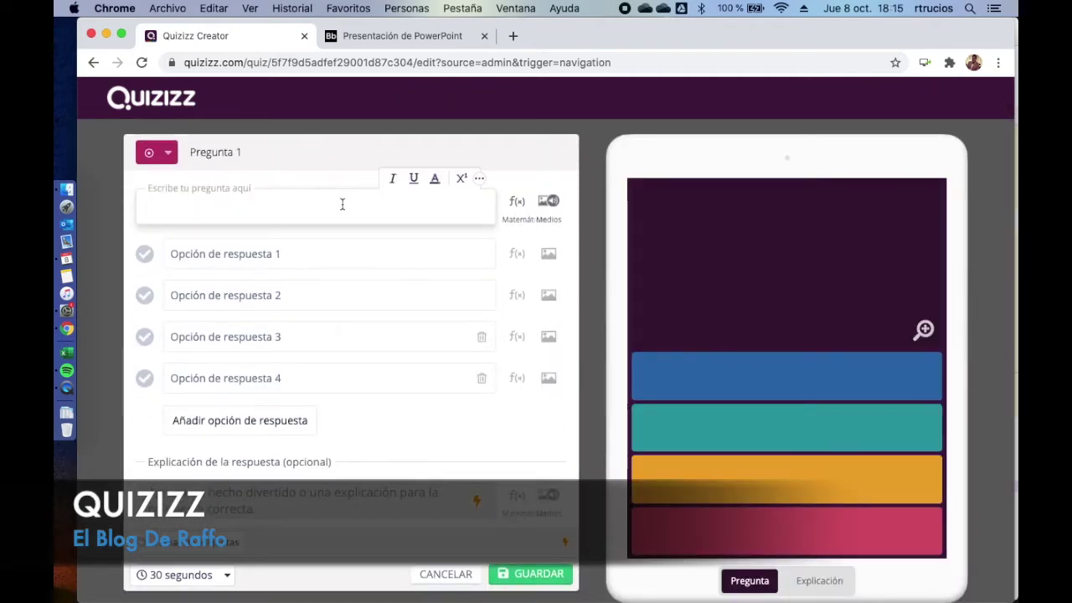
pyautogui.write('se ocupan de diversos productos y que pueden ser empresas que extienden sus actividades al sector logístico, o intermediarios en el transporte al por mayor.')
pyautogui.click(148, 207)
pyautogui.hotkey('shift', 'Right')
pyautogui.write('S')
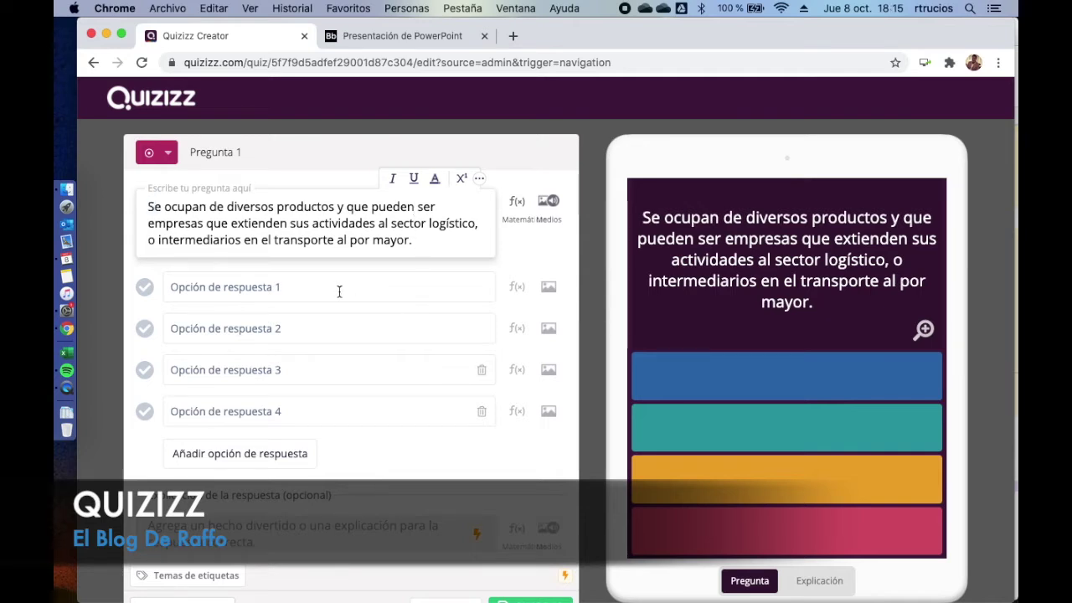
# - Enter answers 'Empresas concentradas', 'Empresas diversificadas', 'Empresas de productos esecificos', 'Empresas personalizadas'
pyautogui.click(339, 288)
pyautogui.write('Empresas concentradas')
pyautogui.click(250, 322)
pyautogui.write('Emp')
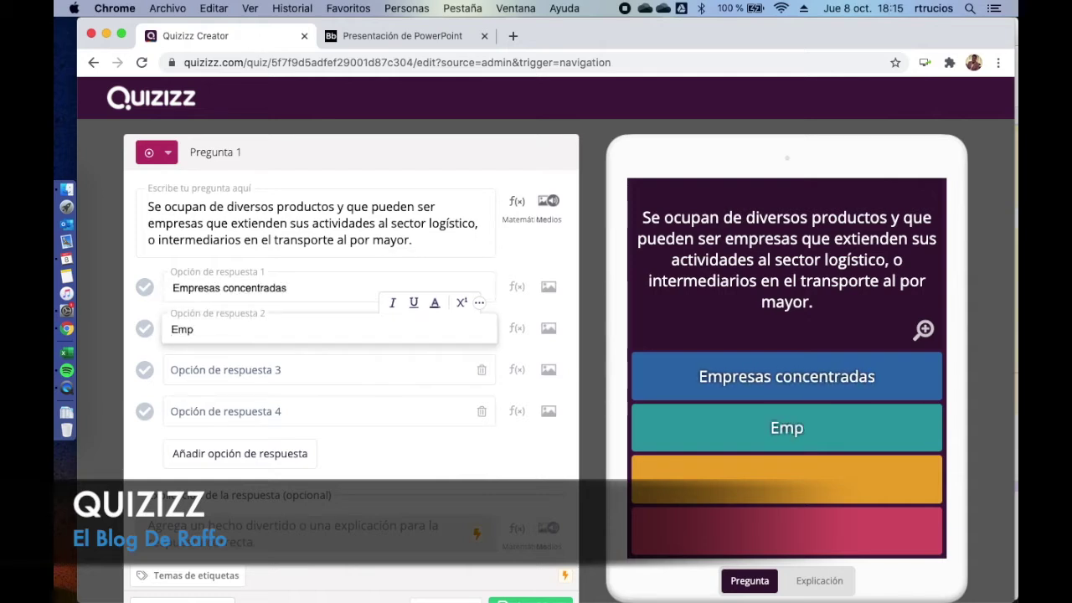
pyautogui.write('resas diversificadas')
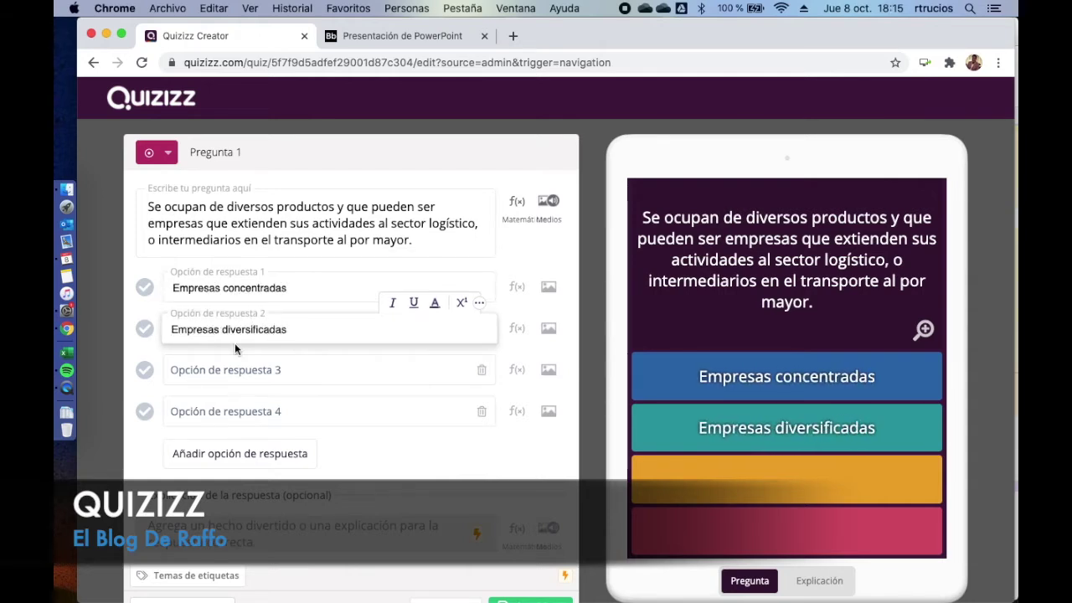
pyautogui.click(227, 372)
pyautogui.write('Empresas de productos esecificos')
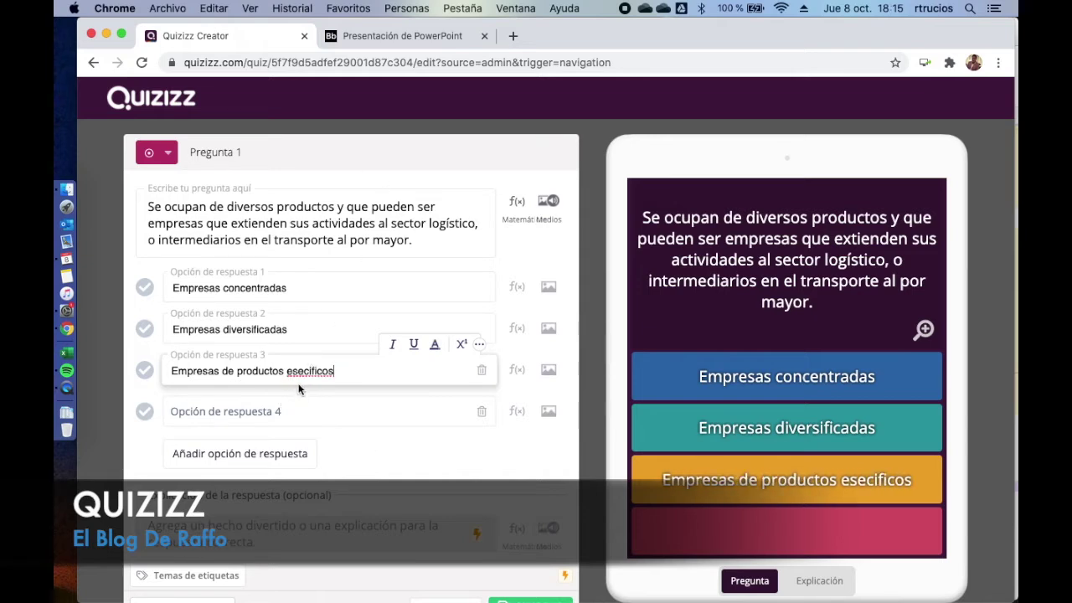
pyautogui.press('Tab')
pyautogui.write('Empresas personalizadas')
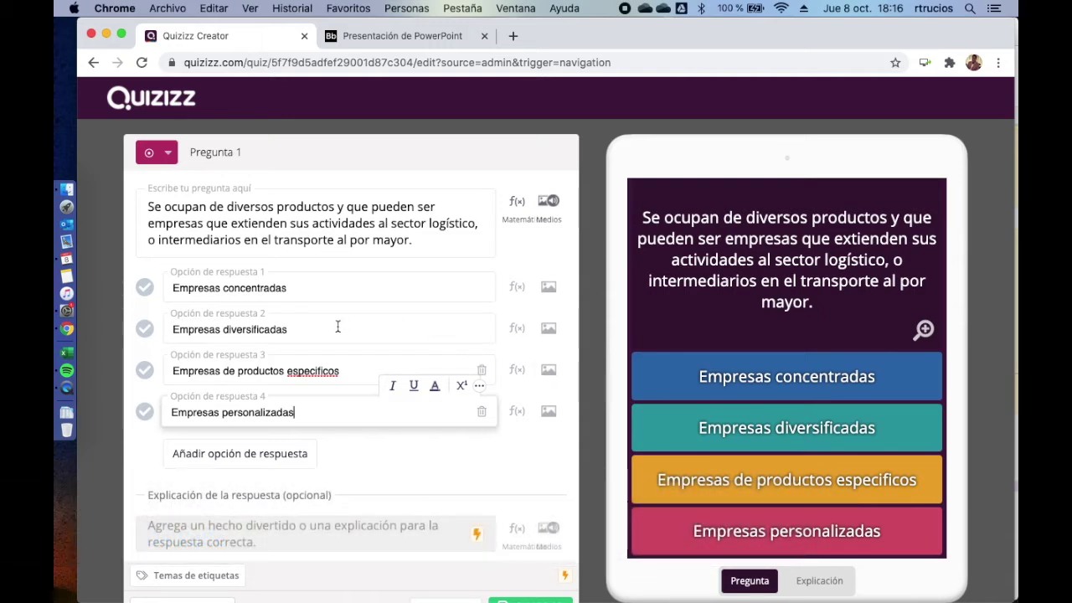
# - Mark 'Empresas diversificadas' correct, set a 60-second limit, and save question 1
pyautogui.click(145, 330)
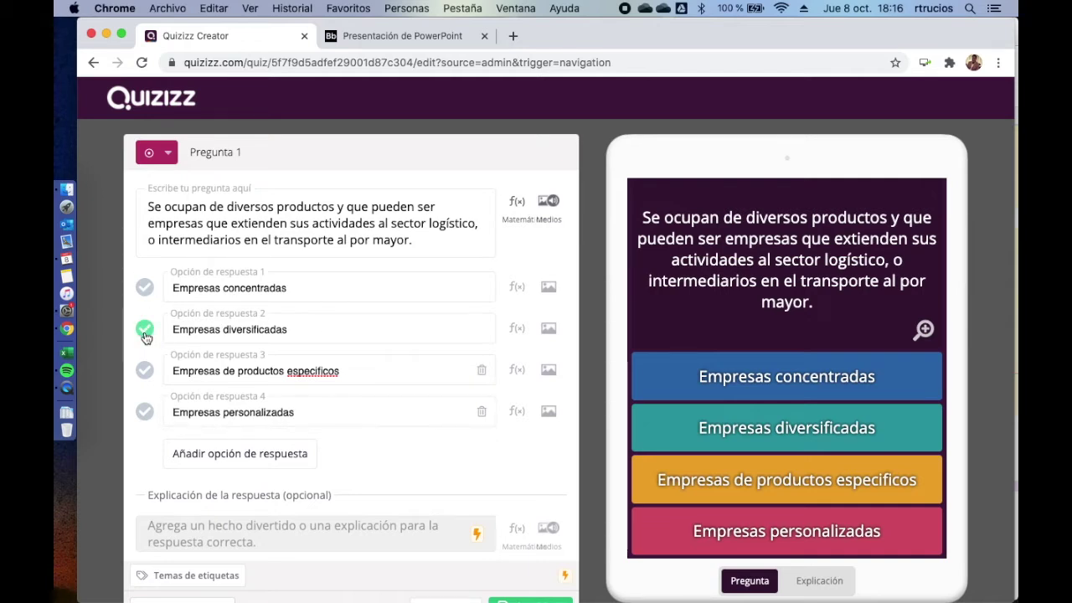
pyautogui.scroll(-2, 334, 418)
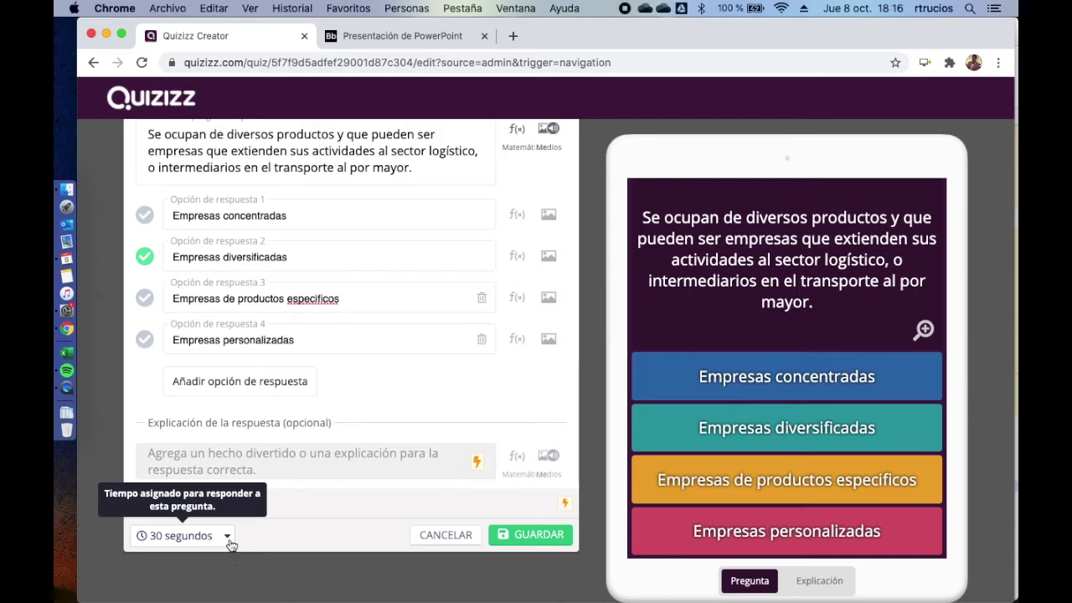
pyautogui.click(228, 538)
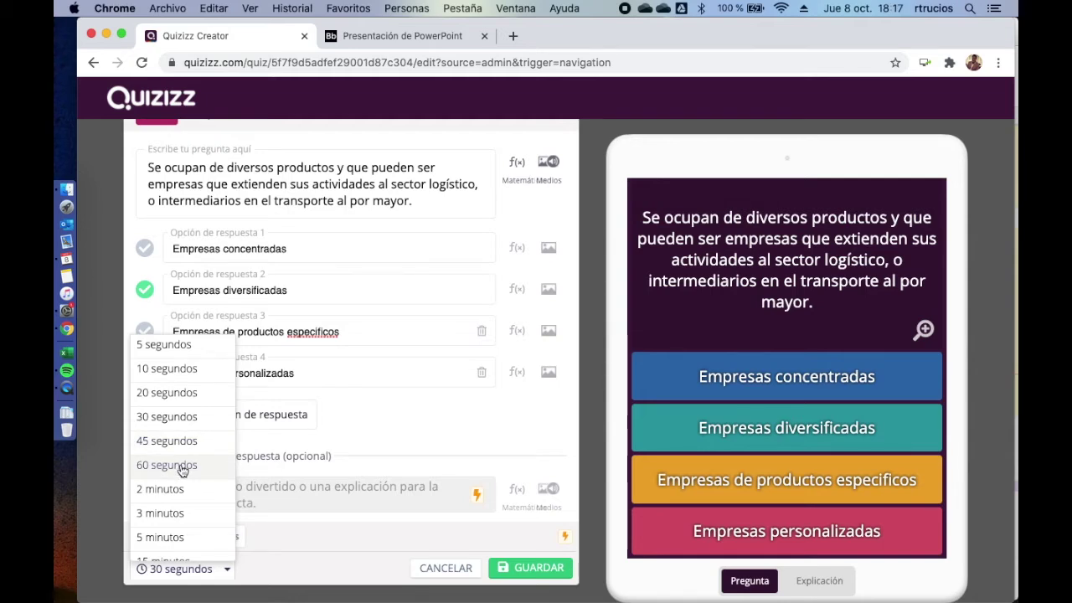
pyautogui.click(181, 467)
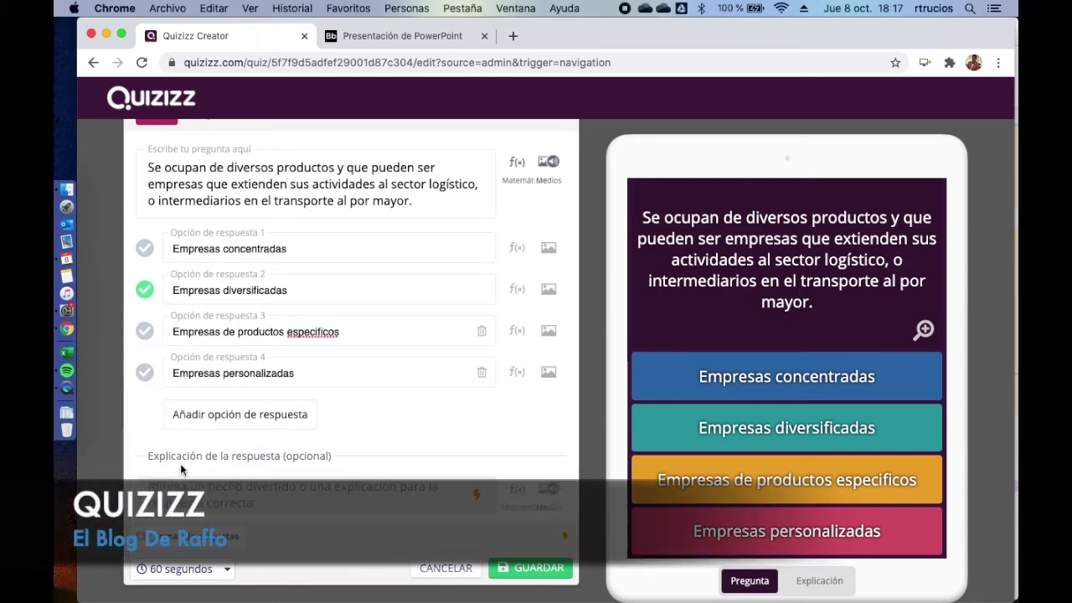
pyautogui.click(539, 569)
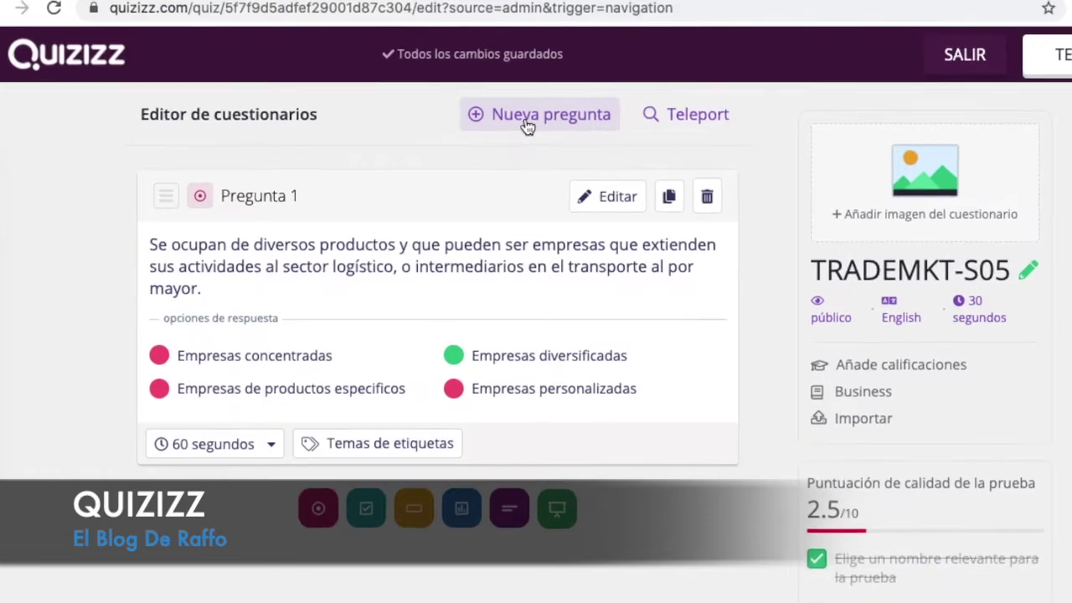
# - Add a new multiple-choice question with answers JIT, FOB, JAMN and FODA
pyautogui.click(508, 133)
pyautogui.click(276, 212)
pyautogui.click(260, 295)
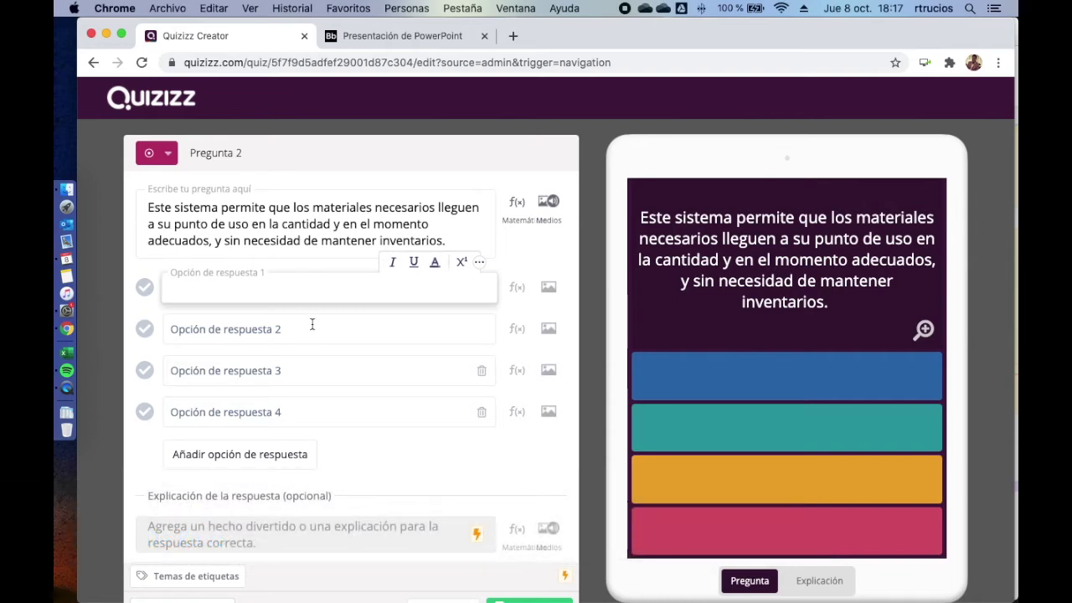
pyautogui.write('JIT')
pyautogui.click(312, 328)
pyautogui.write('FOB')
pyautogui.click(307, 369)
pyautogui.write('JAMN')
pyautogui.click(283, 413)
pyautogui.write('FODA')
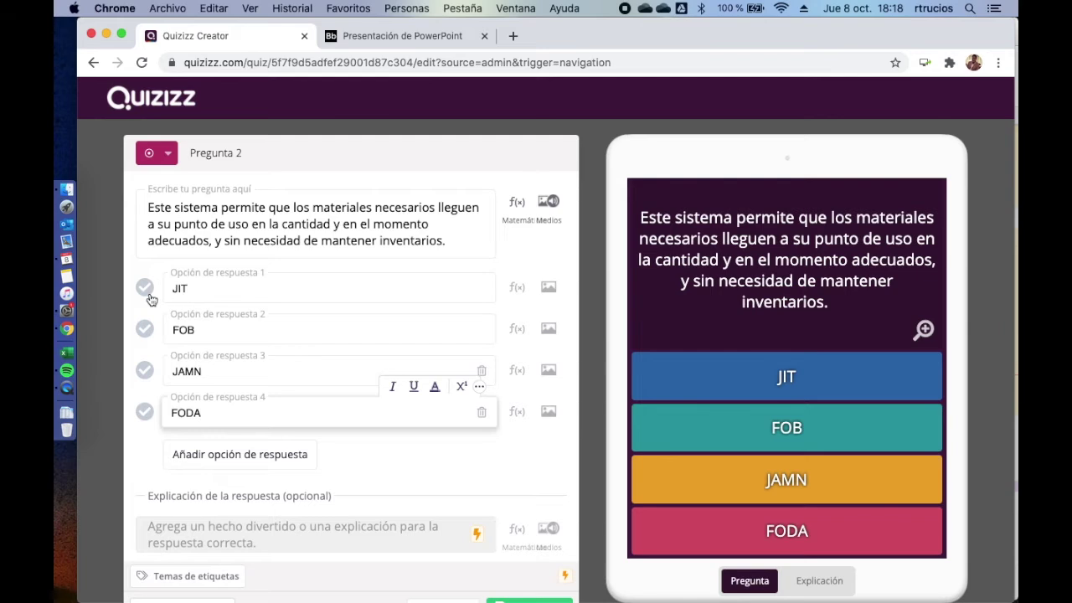
# - Mark JIT as correct, set a 60-second limit, and save question 2
pyautogui.click(145, 290)
pyautogui.scroll(-3, 323, 397)
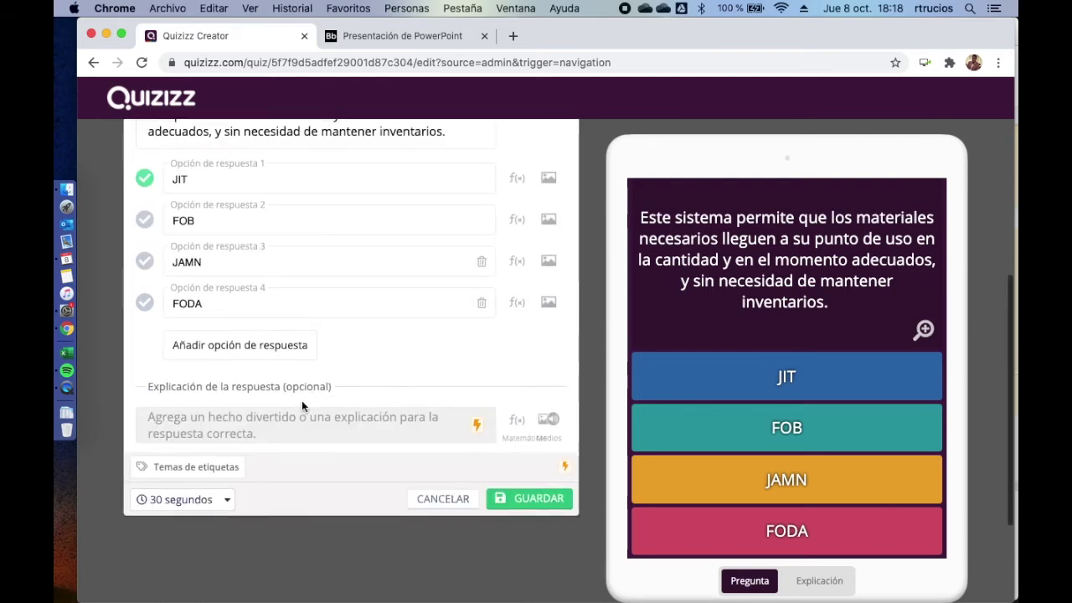
pyautogui.click(203, 501)
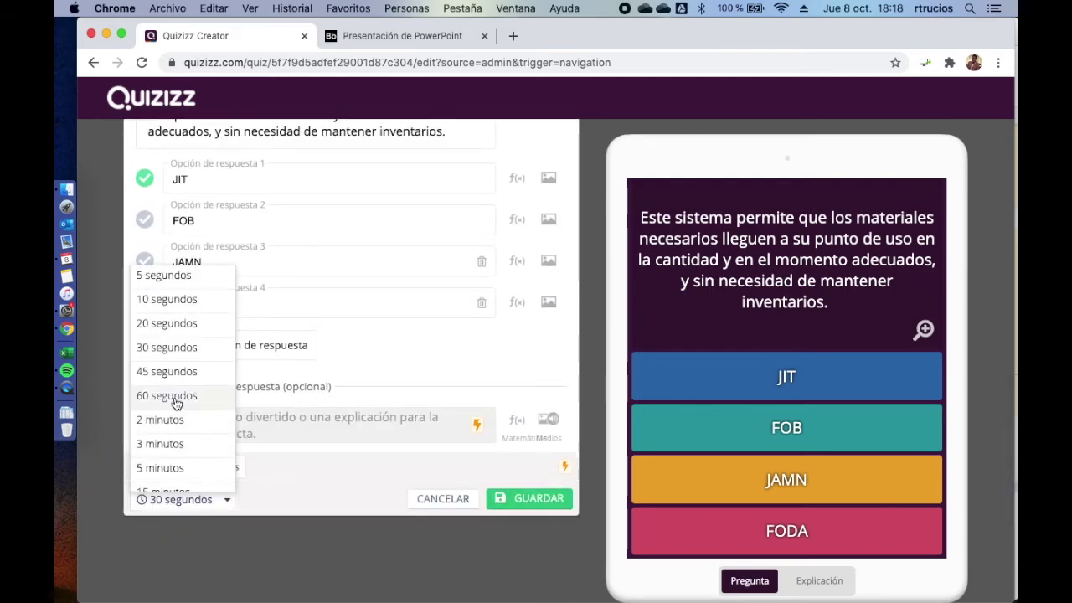
pyautogui.click(175, 398)
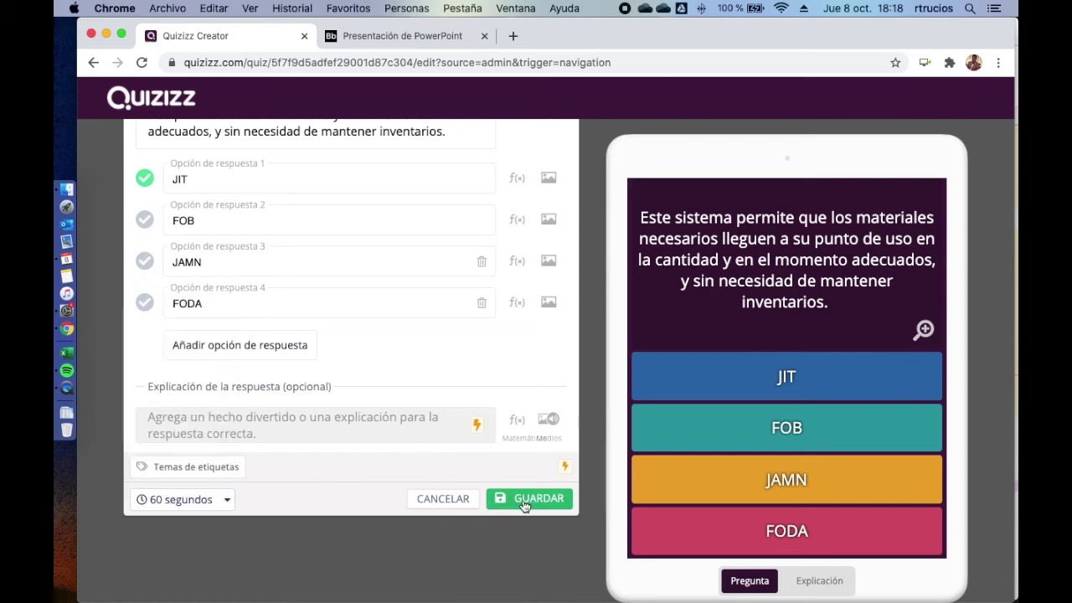
pyautogui.click(524, 501)
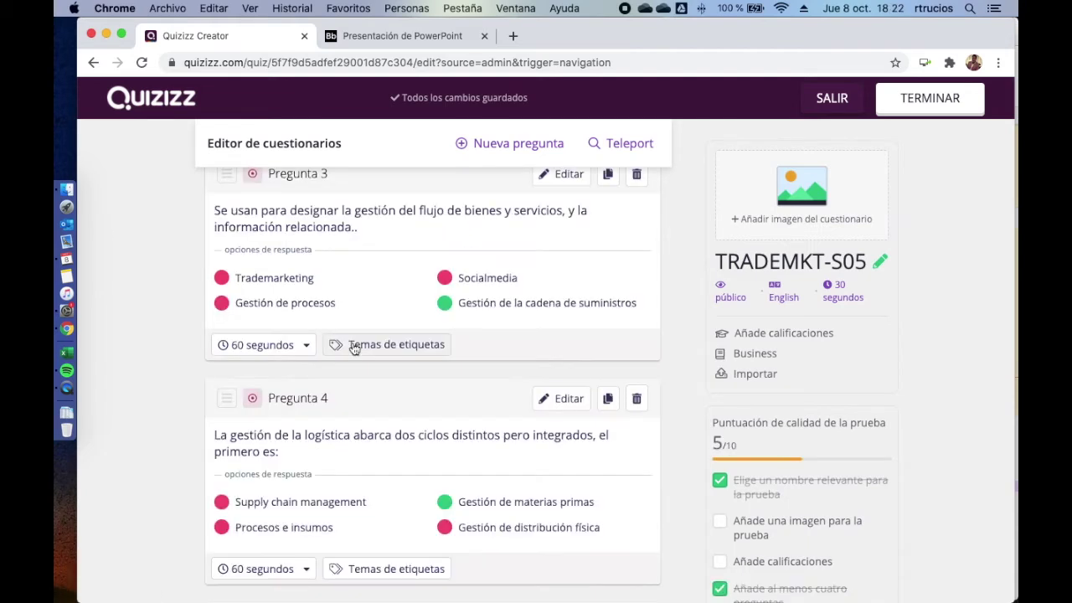
# - Scroll down the question list and open the Nueva pregunta question-type chooser
pyautogui.scroll(-2, 354, 348)
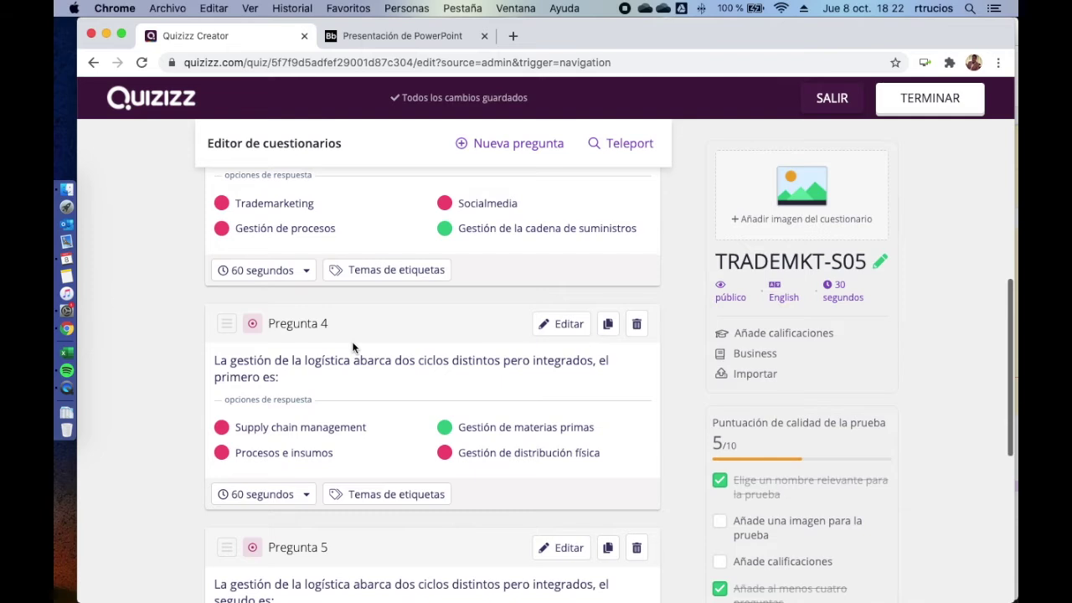
pyautogui.scroll(-1, 353, 348)
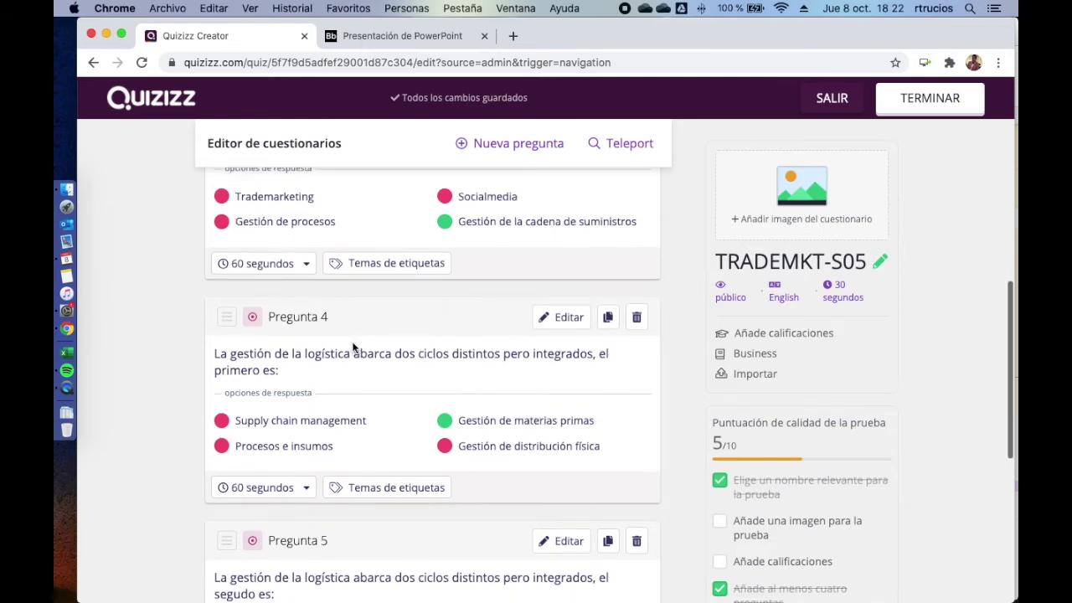
pyautogui.click(497, 151)
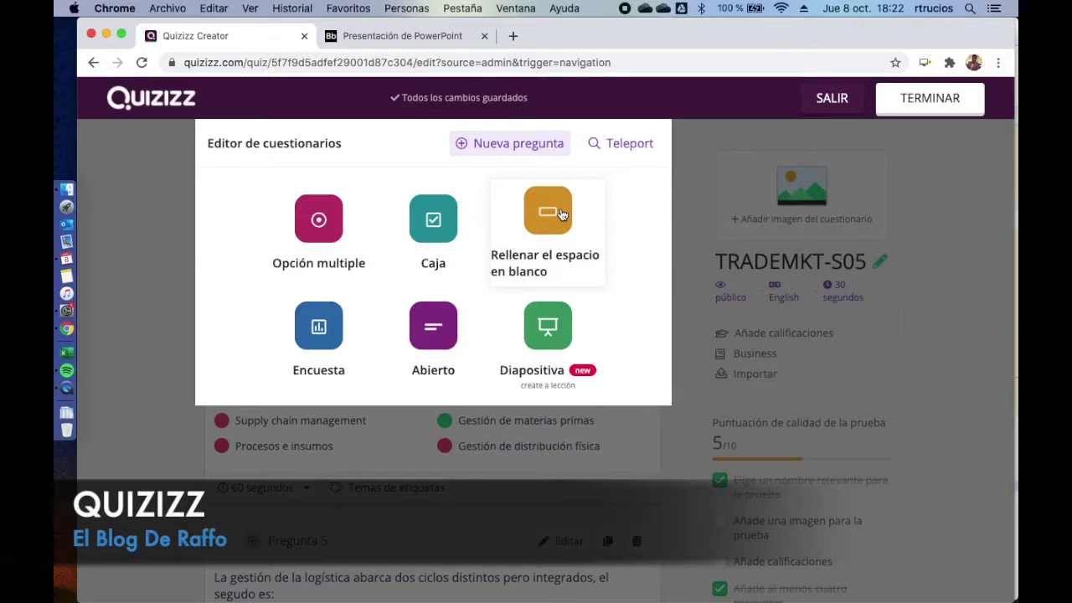
# - Add fill-in-the-blank question 'Coloque V o F según corresponda:' plus pasted statement, answer V, and save
pyautogui.click(560, 215)
pyautogui.write('Coloque V o F se')
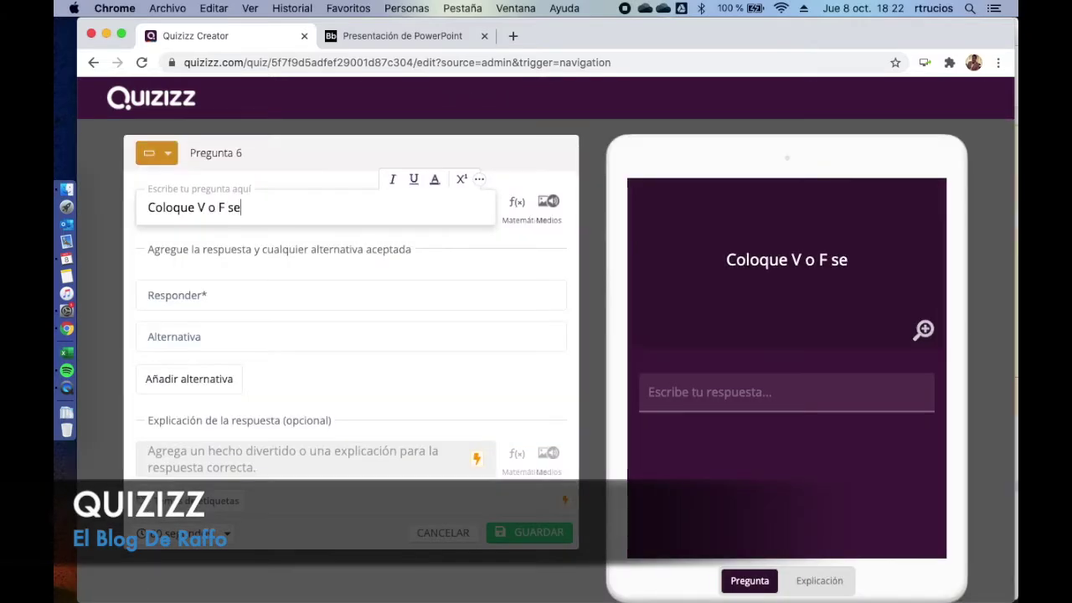
pyautogui.write('gún corresponda:')
pyautogui.write('La expresión distribución física se aplica al flujo de salida de productos que se produce desde las empresas hacia los clientes a través de una red determinada de medios de transporte y de control')
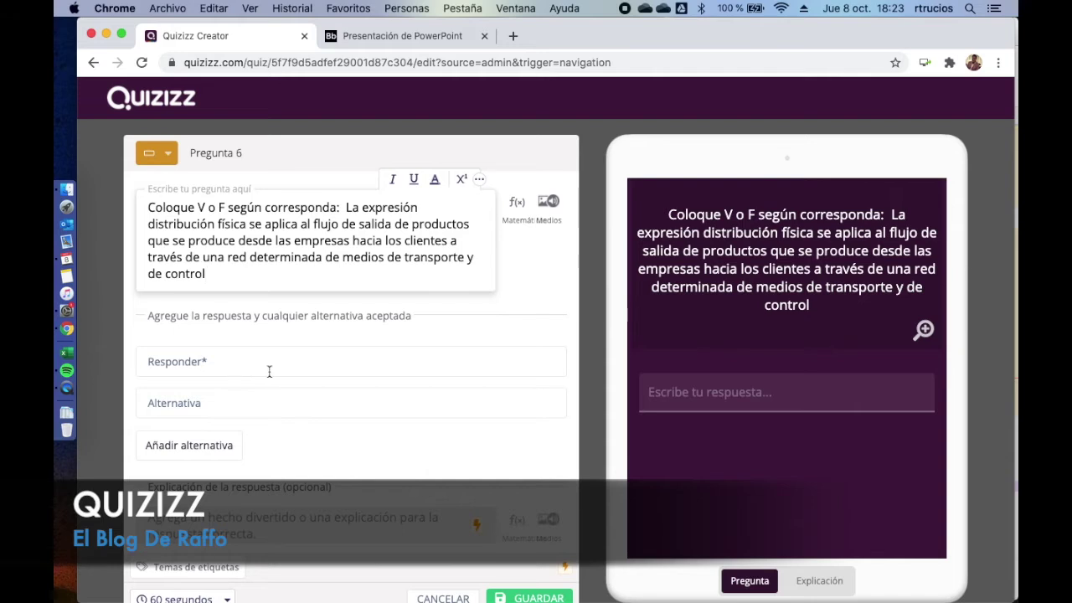
pyautogui.click(229, 372)
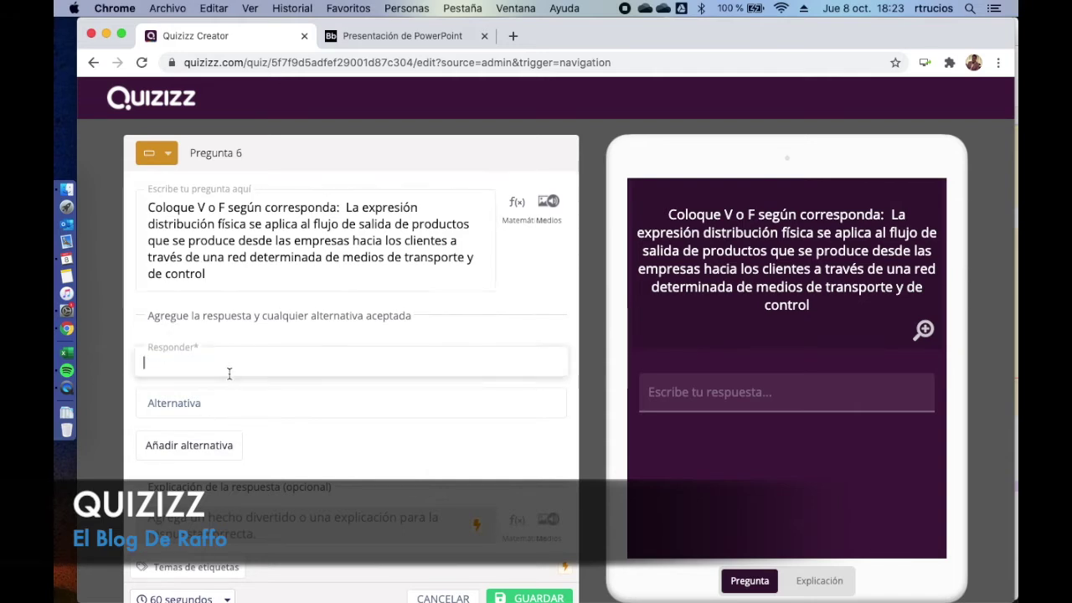
pyautogui.write('V')
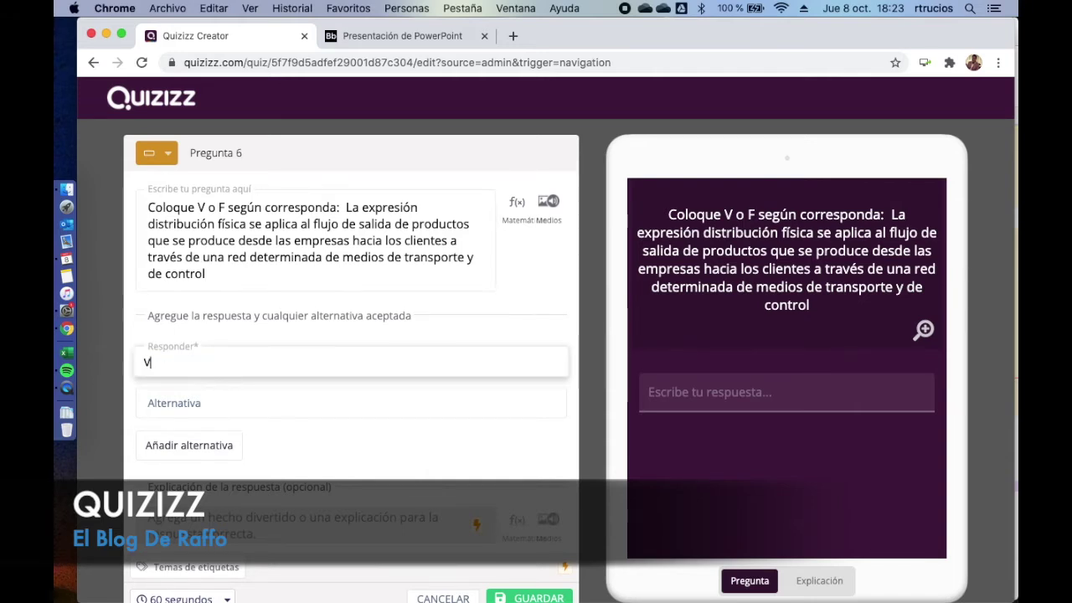
pyautogui.press('Tab')
pyautogui.click(513, 524)
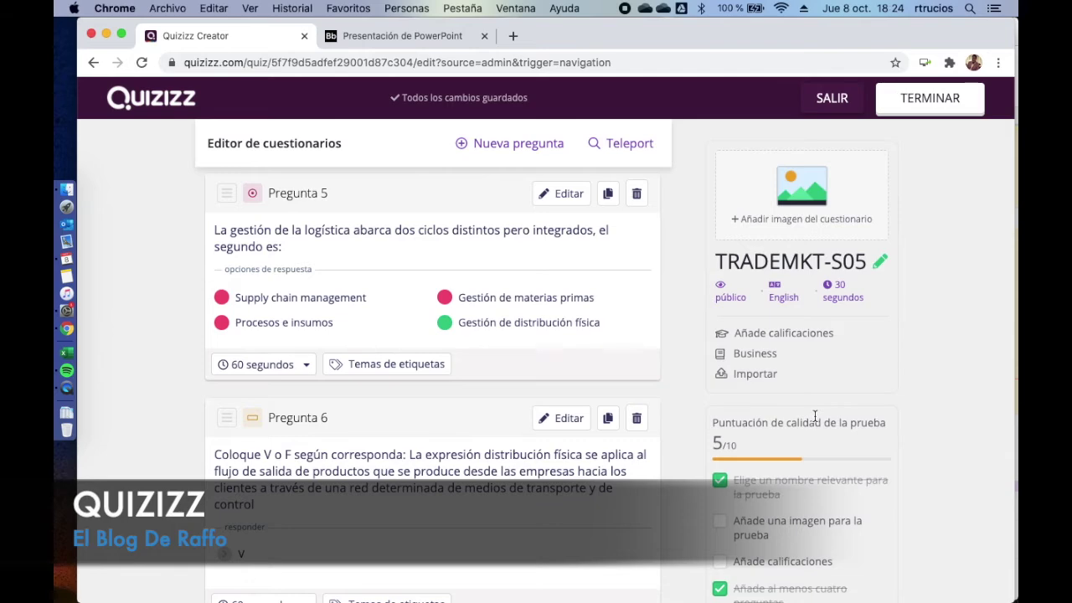
# - Finish the quiz, set its grade to University in the quiz details, and save
pyautogui.click(927, 103)
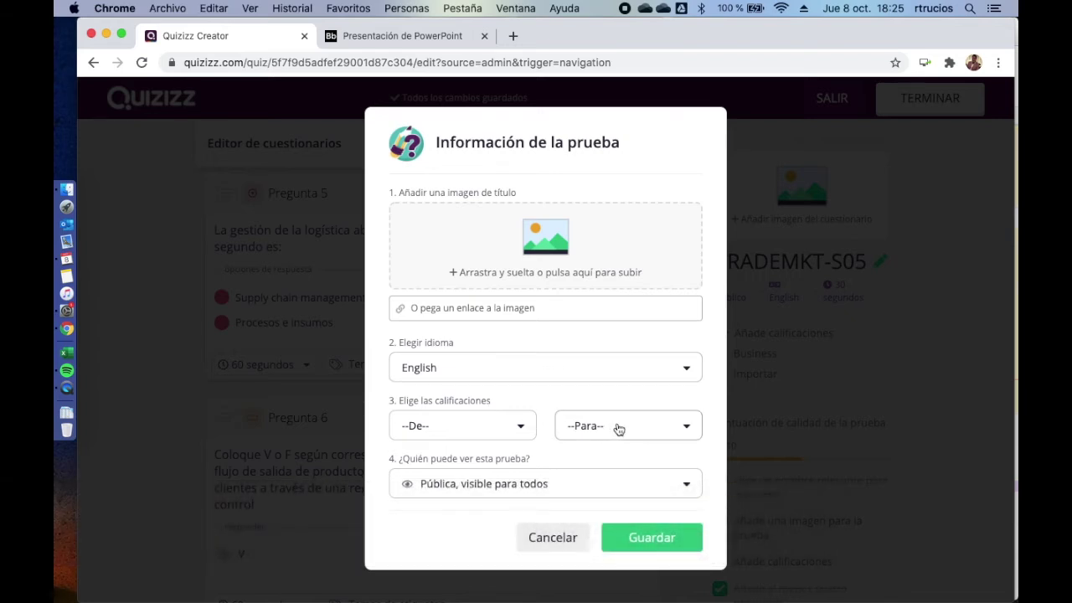
pyautogui.click(519, 428)
pyautogui.scroll(-5, 518, 516)
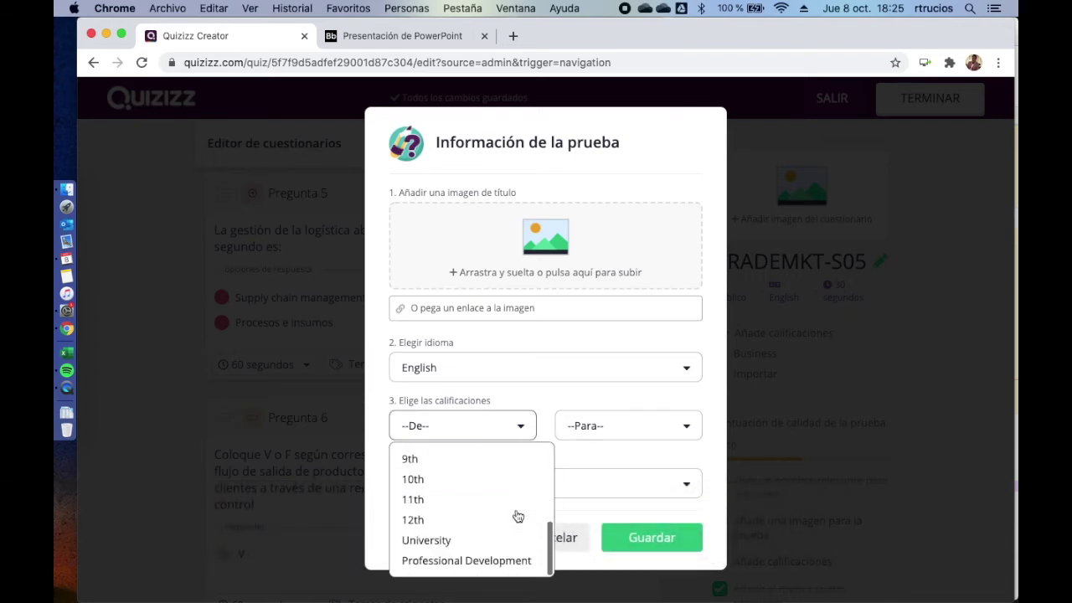
pyautogui.click(453, 541)
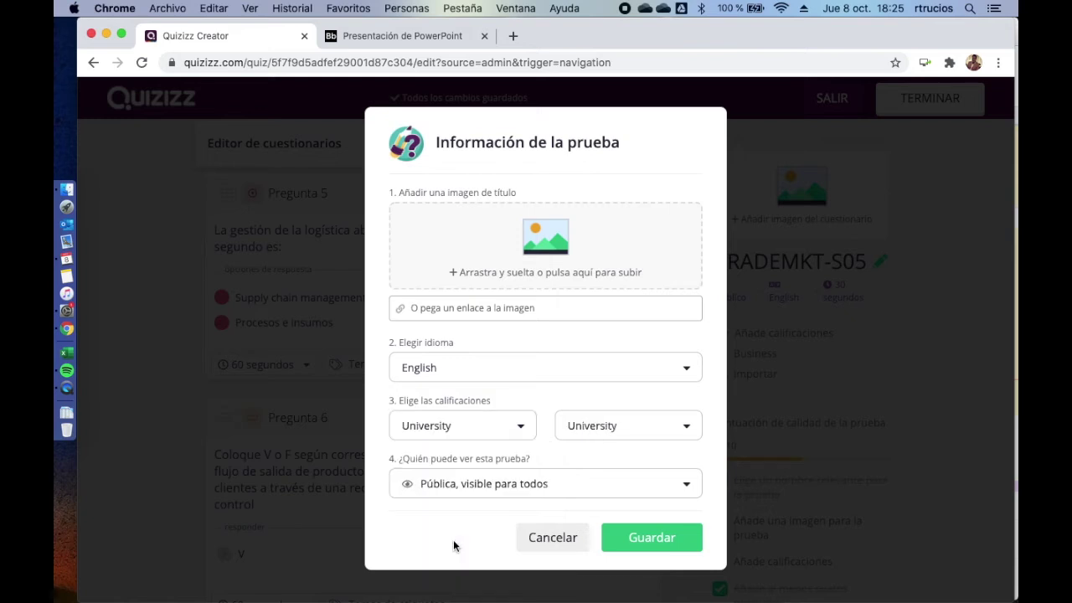
pyautogui.click(675, 541)
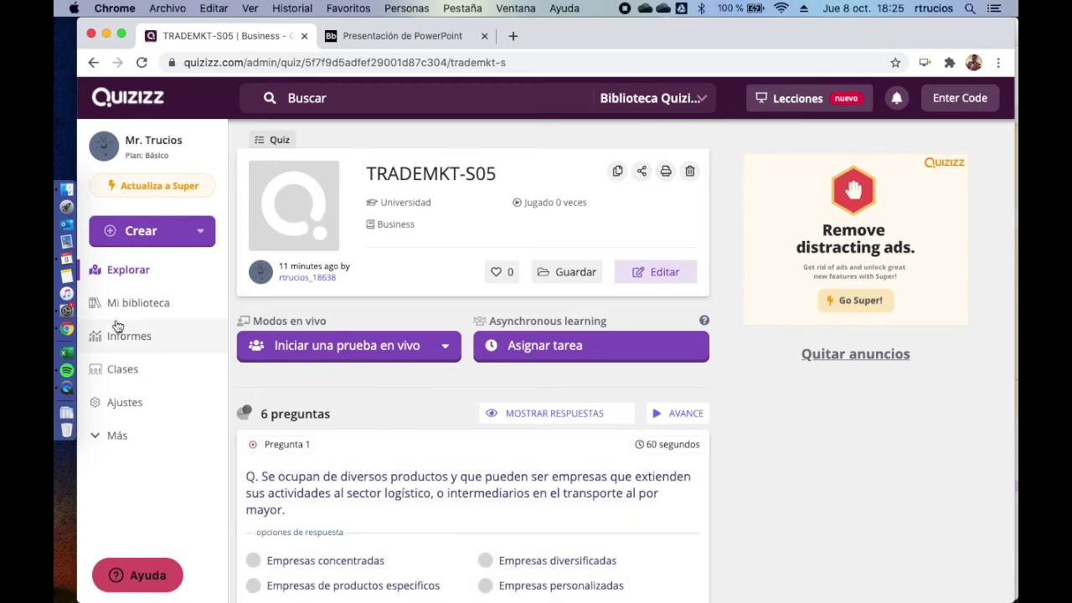
# - Launch TRADEMKT-S05 as a Clásico live game and open its join-code lobby
pyautogui.click(326, 357)
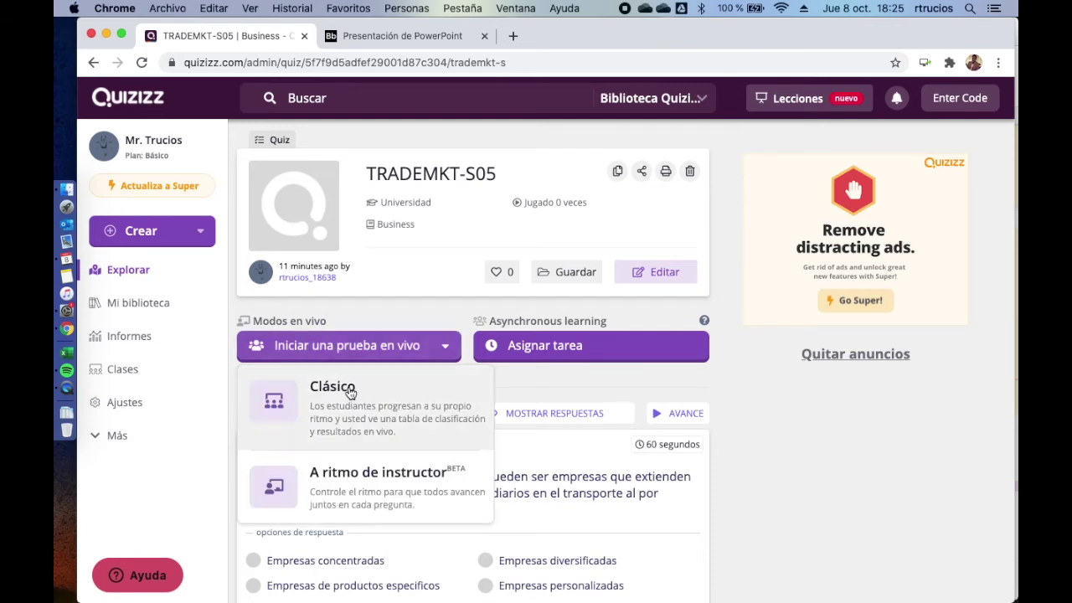
pyautogui.click(350, 397)
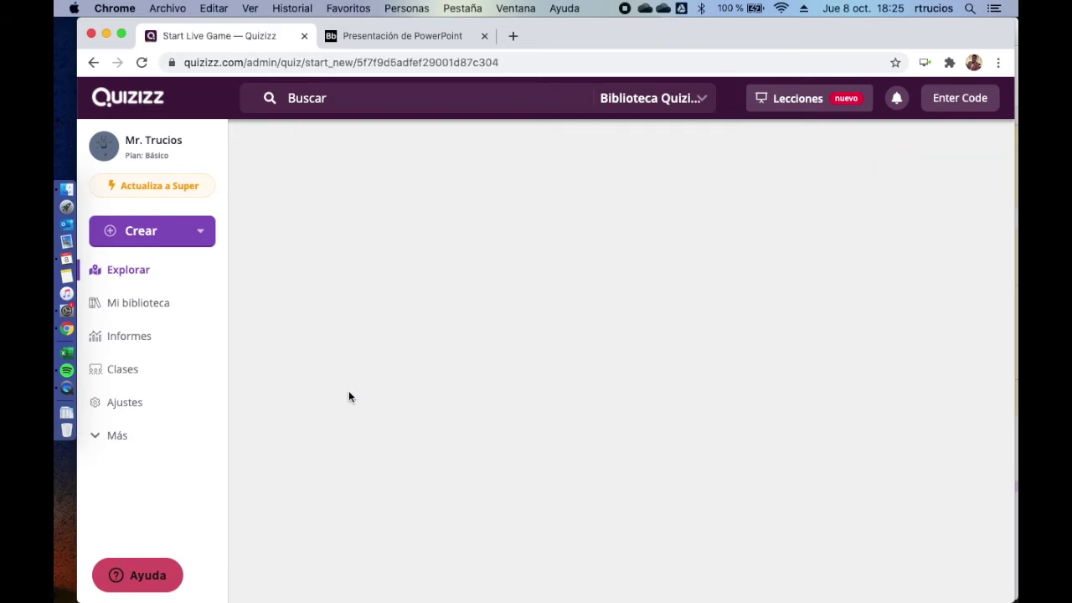
pyautogui.click(614, 238)
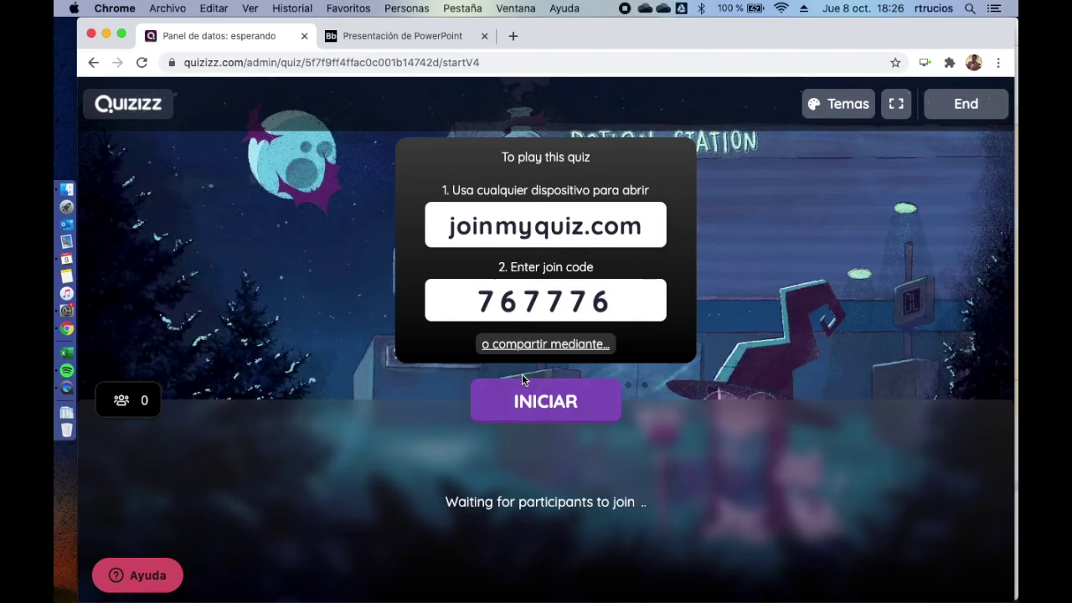
# - Copy the live game's join link from the Compartir un enlace dialog, then close it
pyautogui.click(559, 350)
pyautogui.click(679, 174)
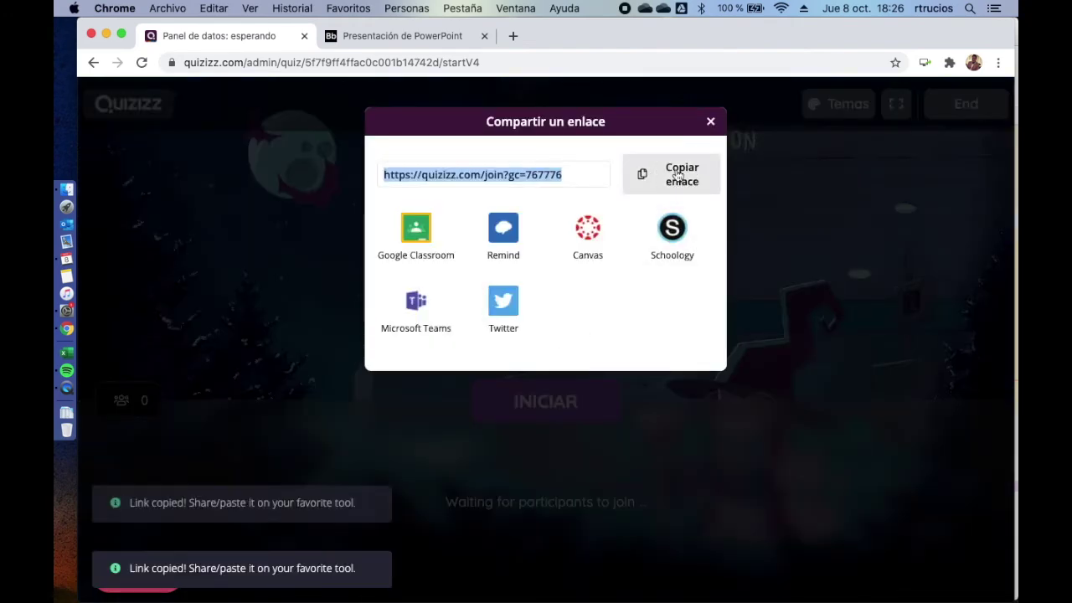
pyautogui.click(711, 122)
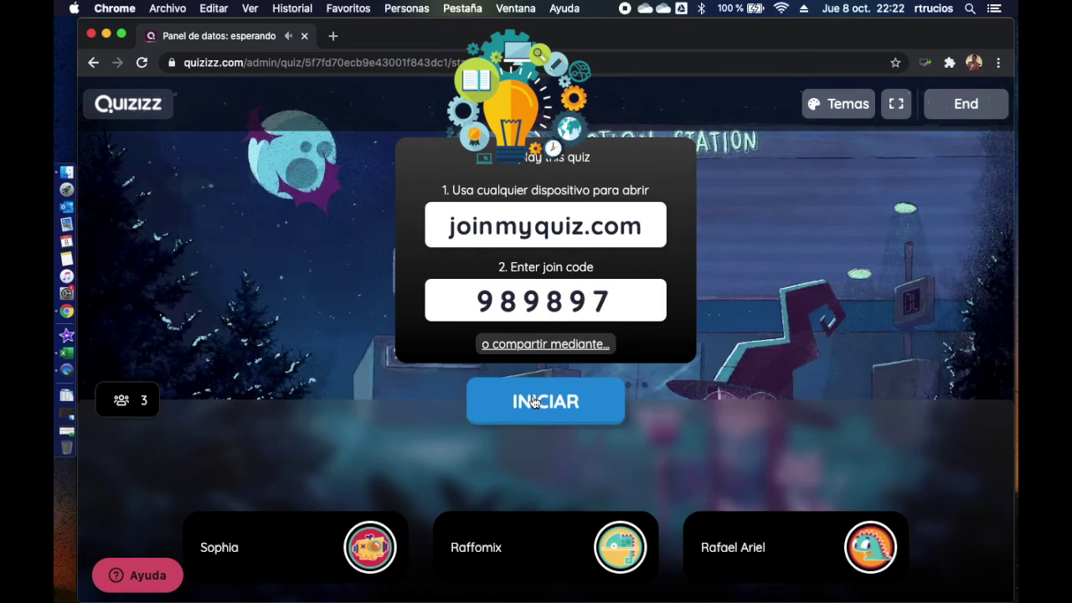
# - Start the live game with INICIAR for the three joined participants
pyautogui.click(534, 403)
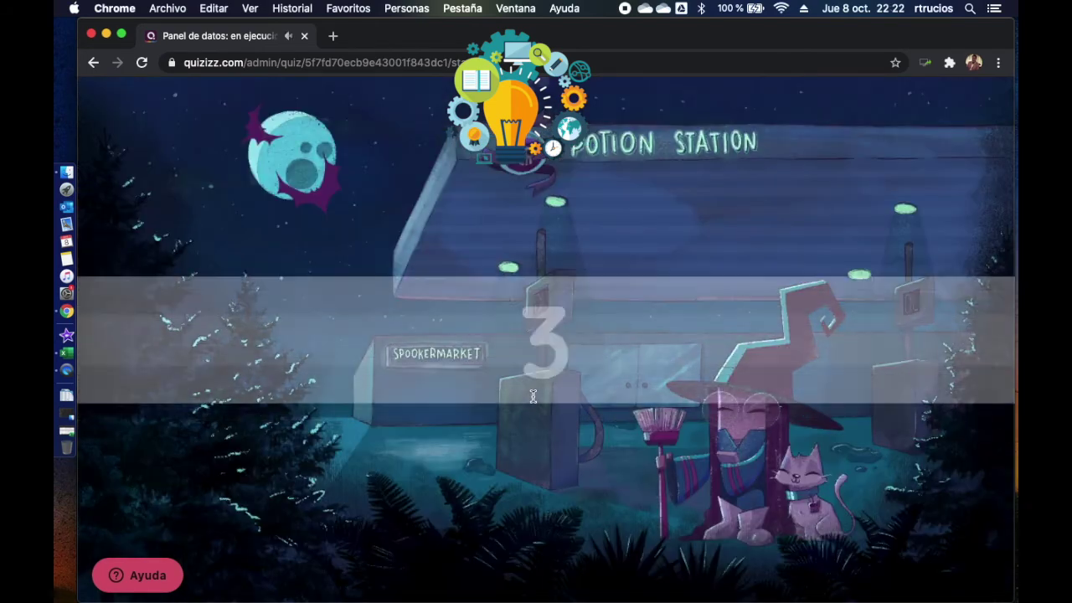